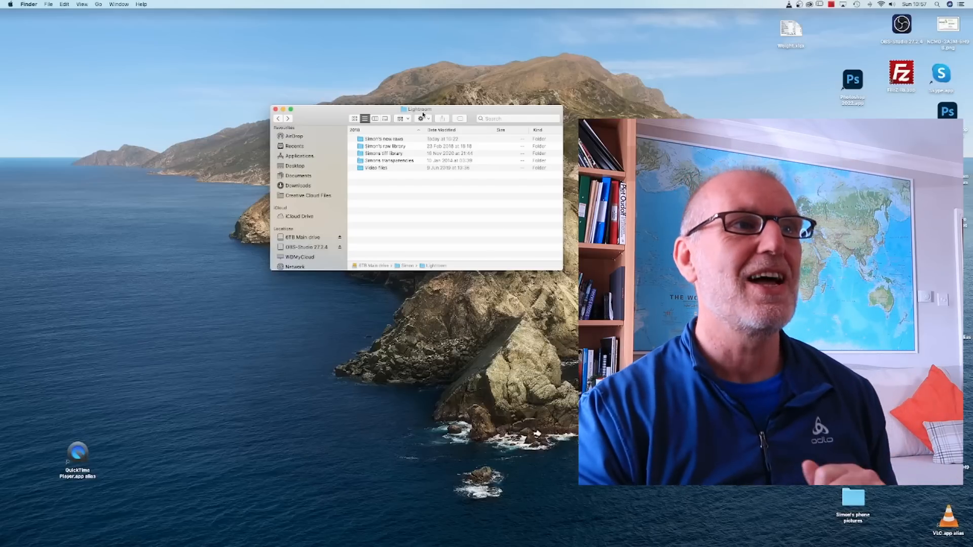
Look through the new raws folder and the raw library folder inside the Lightroom folder, and enlarge the window to full screen.
scroll(379, 141, left, 1)
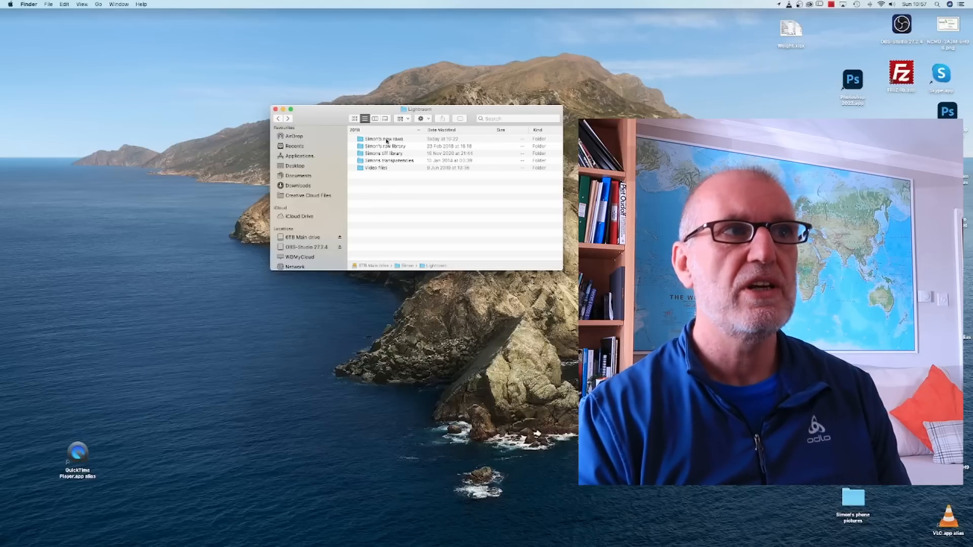
double_click(387, 141)
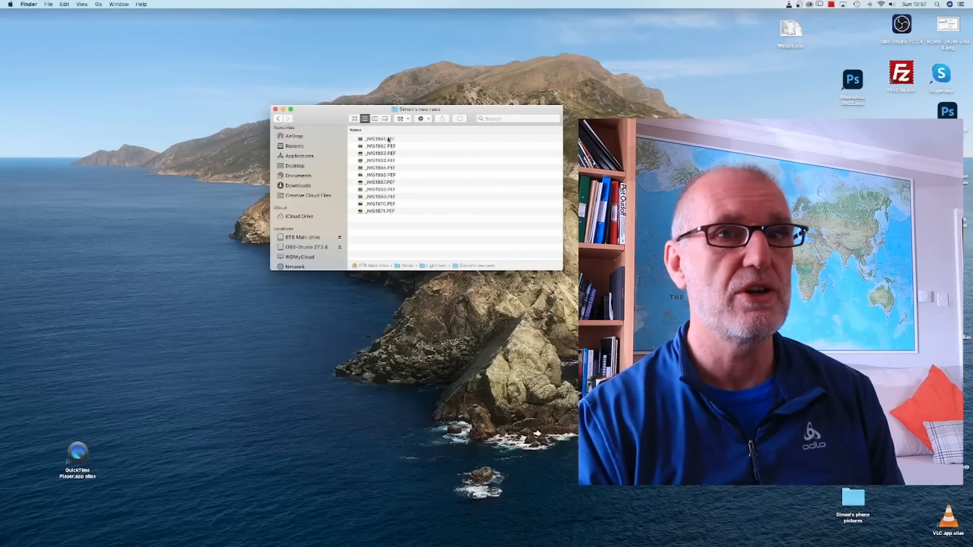
click(277, 119)
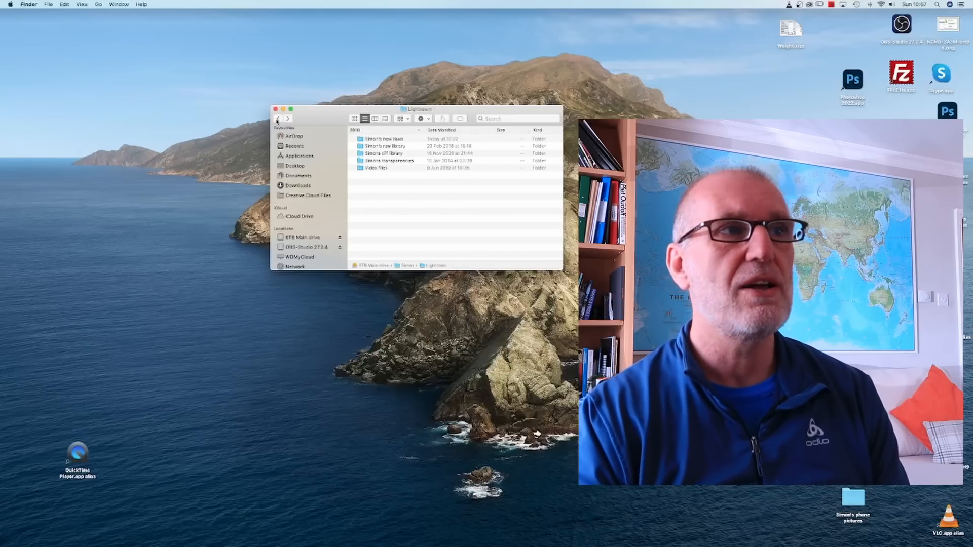
double_click(361, 146)
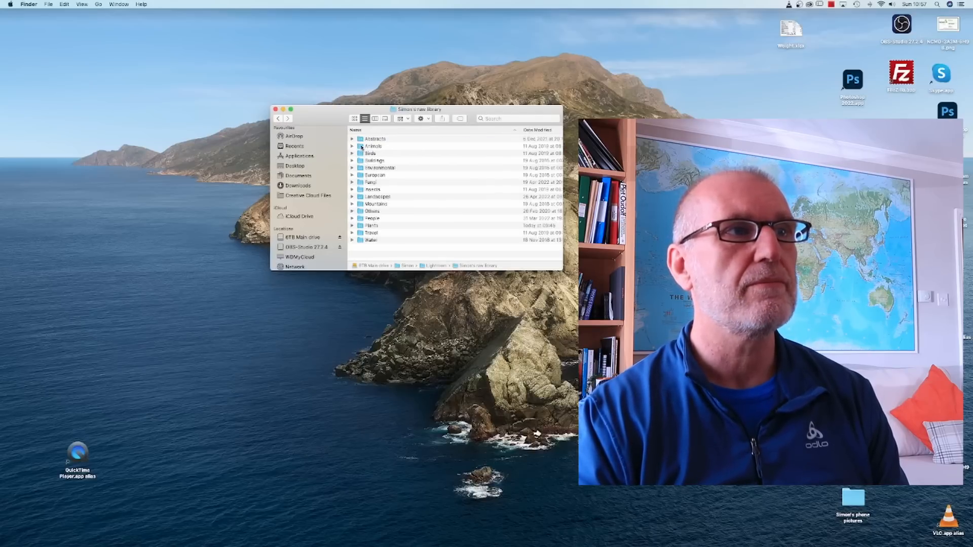
click(291, 110)
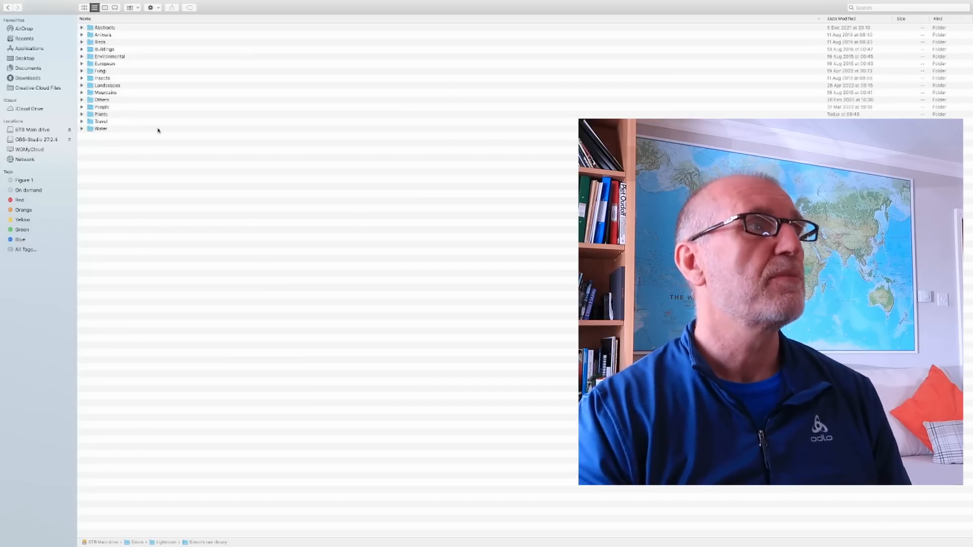
View the subject folders in the tiff library, return to the Lightroom folder and exit full screen.
click(8, 22)
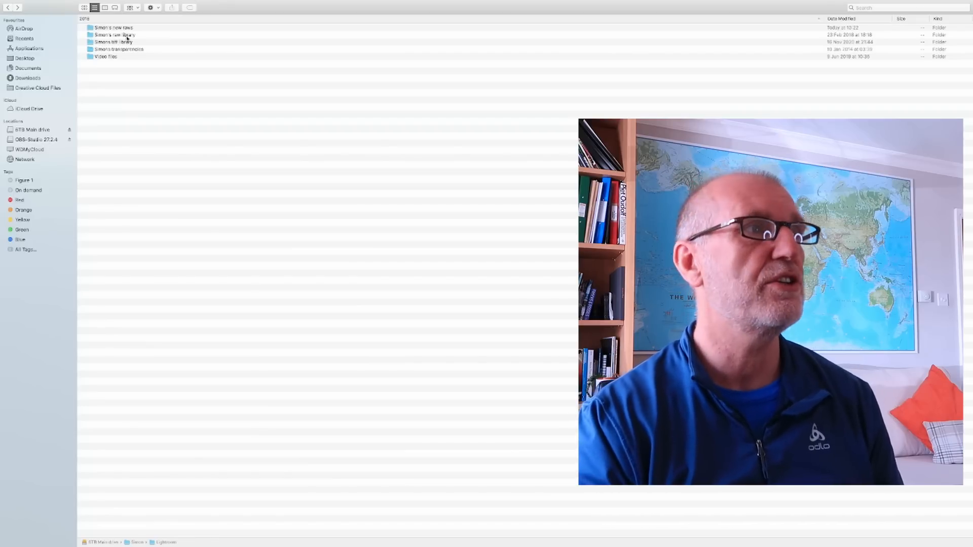
double_click(101, 42)
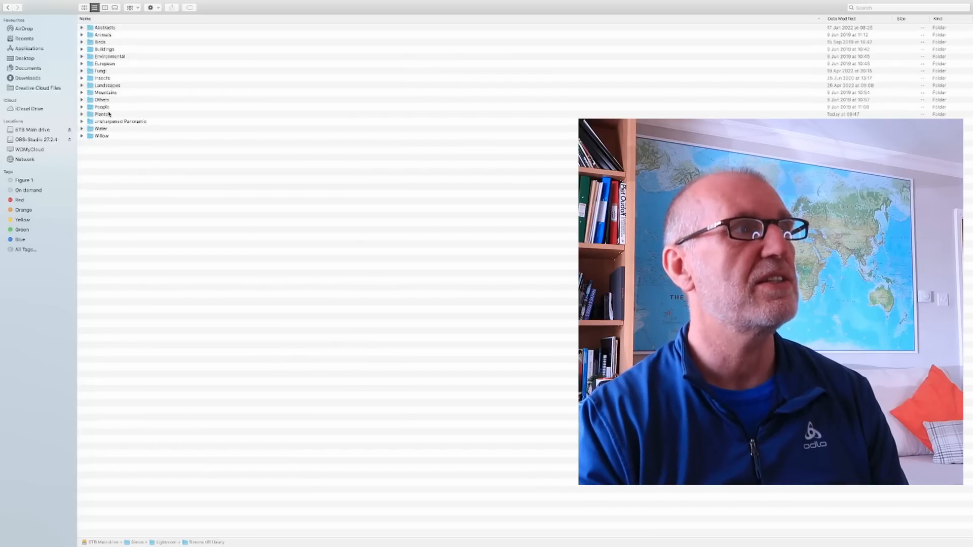
click(8, 7)
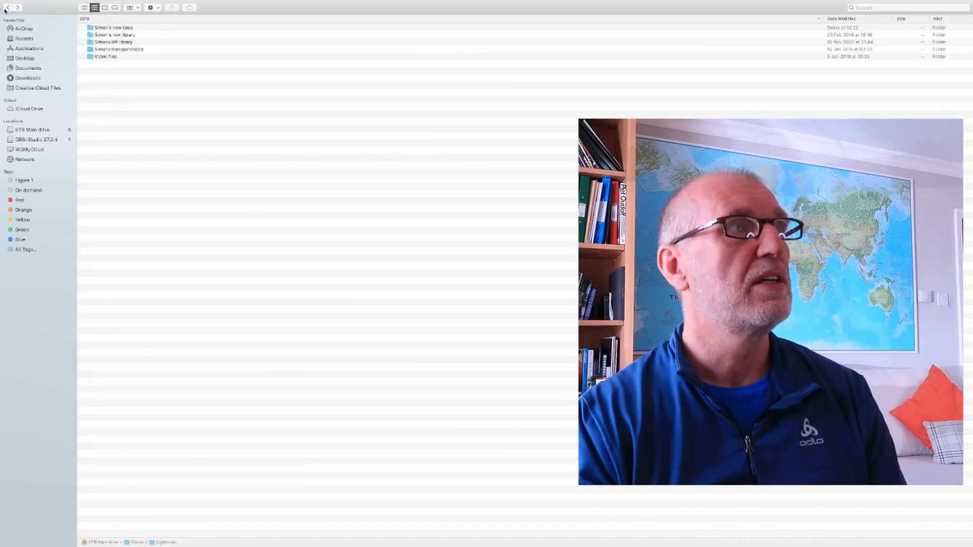
click(20, 13)
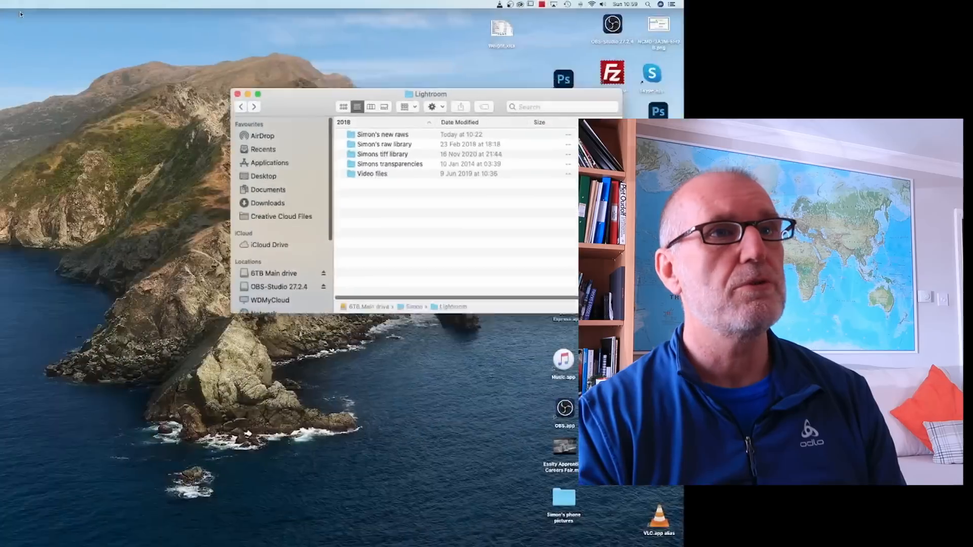
Switch to Lightroom Classic and start an import with the new raws folder on the 6TB Main drive as source.
double_click(946, 160)
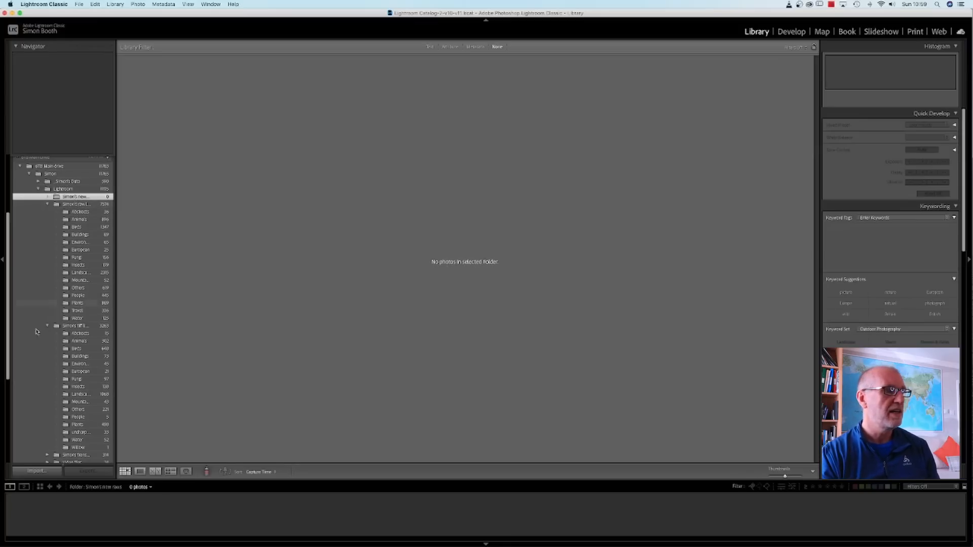
click(36, 471)
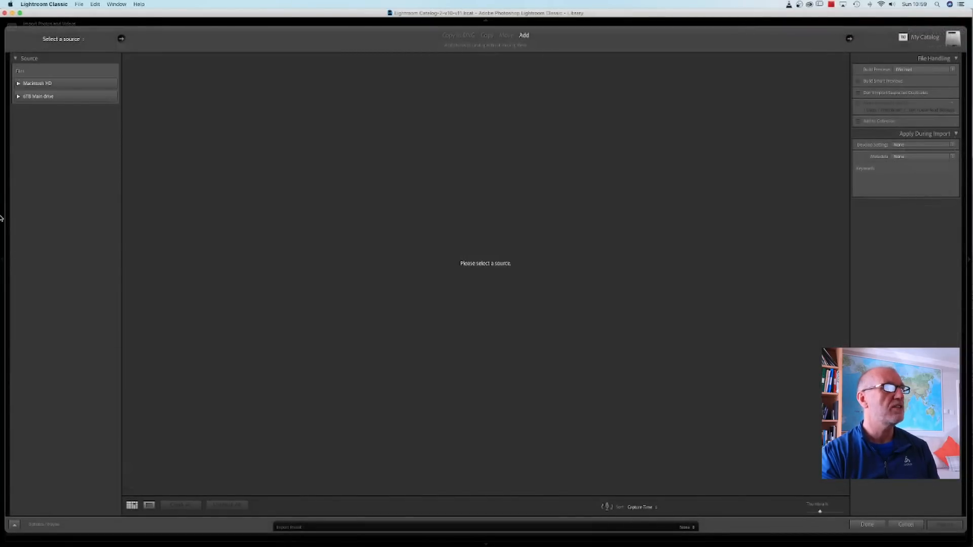
click(19, 96)
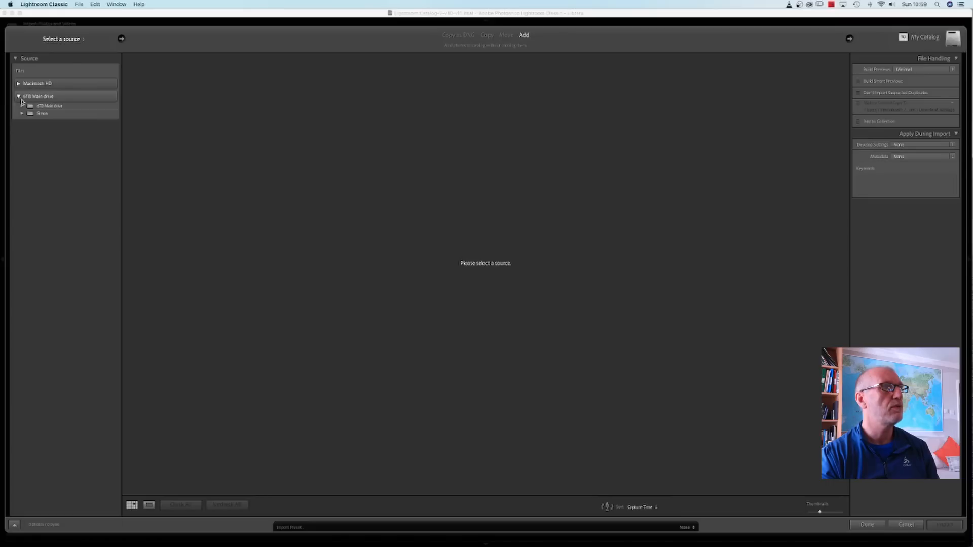
click(22, 113)
click(29, 130)
click(61, 137)
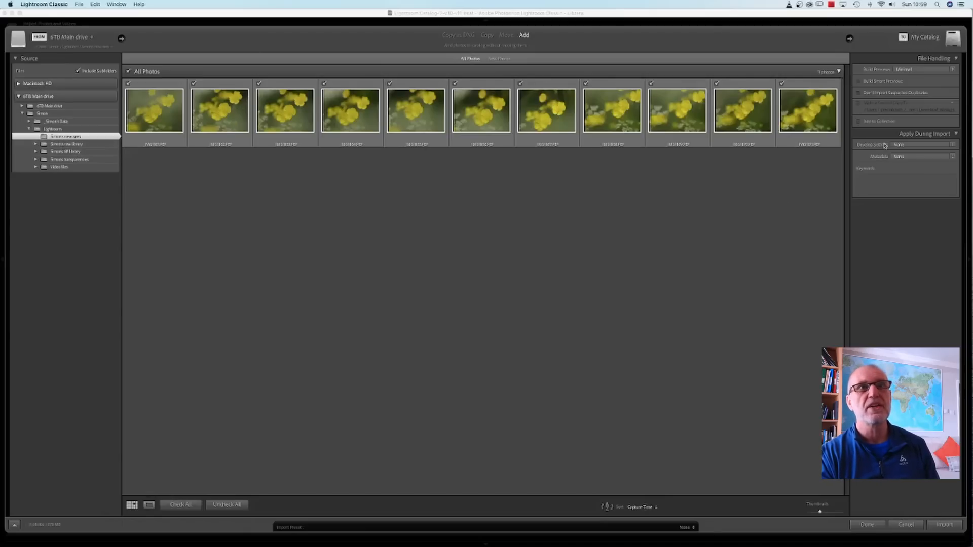
Import all photos from the source folder using Add, keeping Develop Settings at None.
click(919, 146)
click(919, 146)
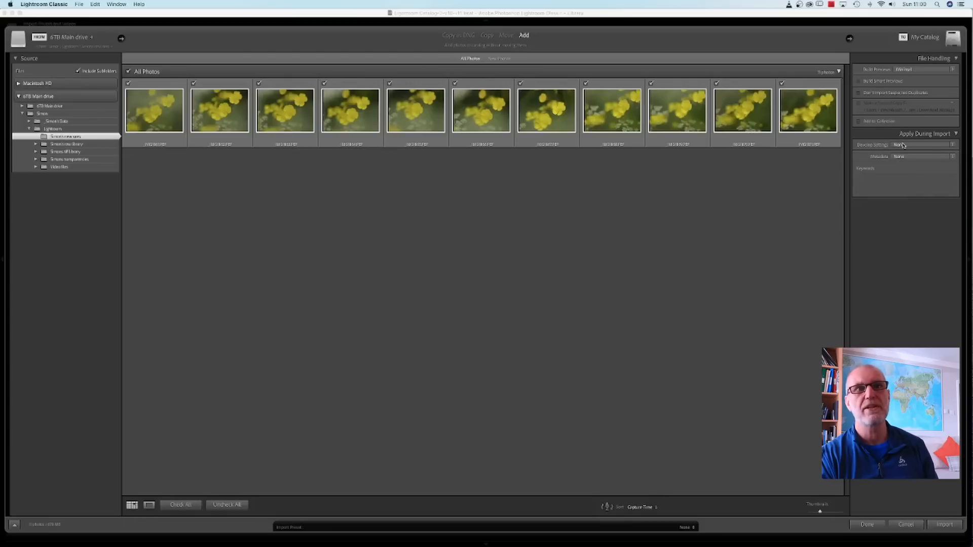
click(953, 146)
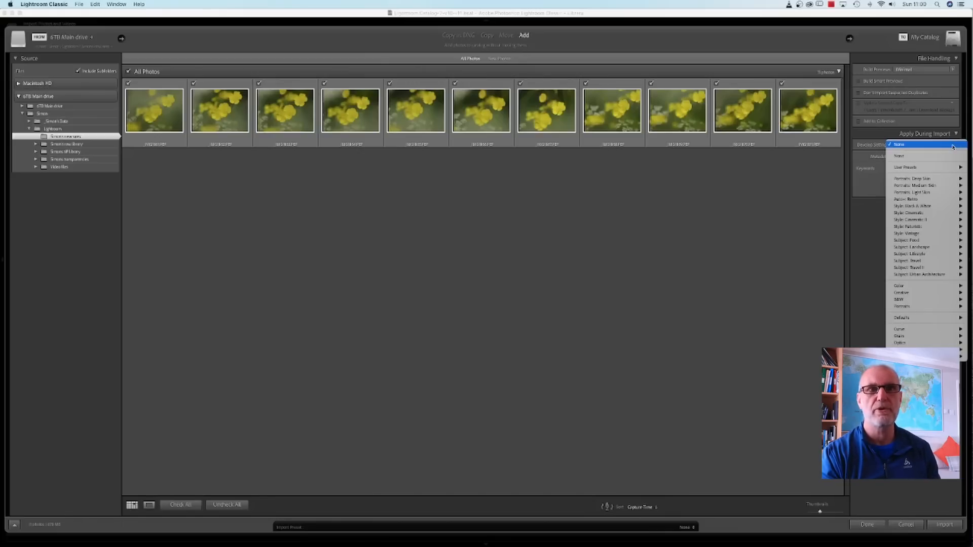
click(867, 315)
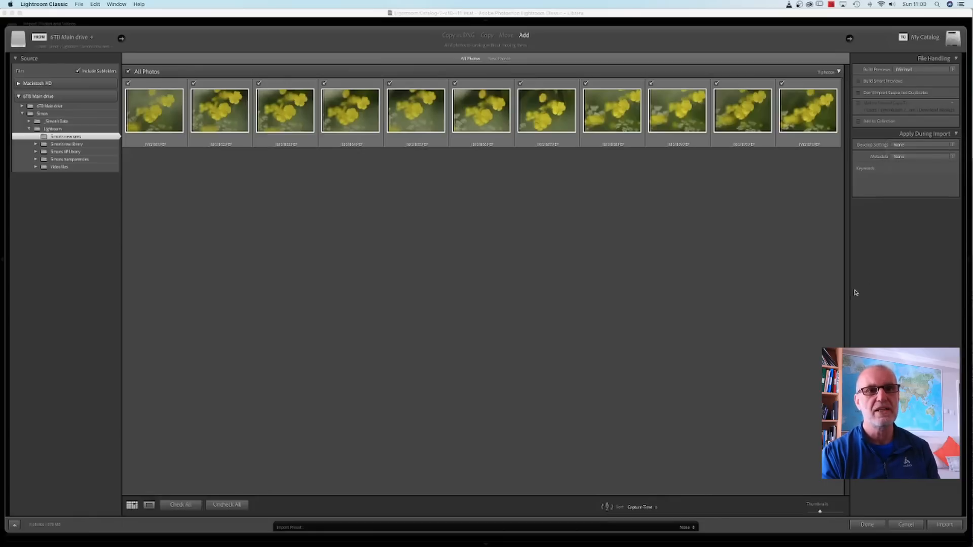
click(945, 524)
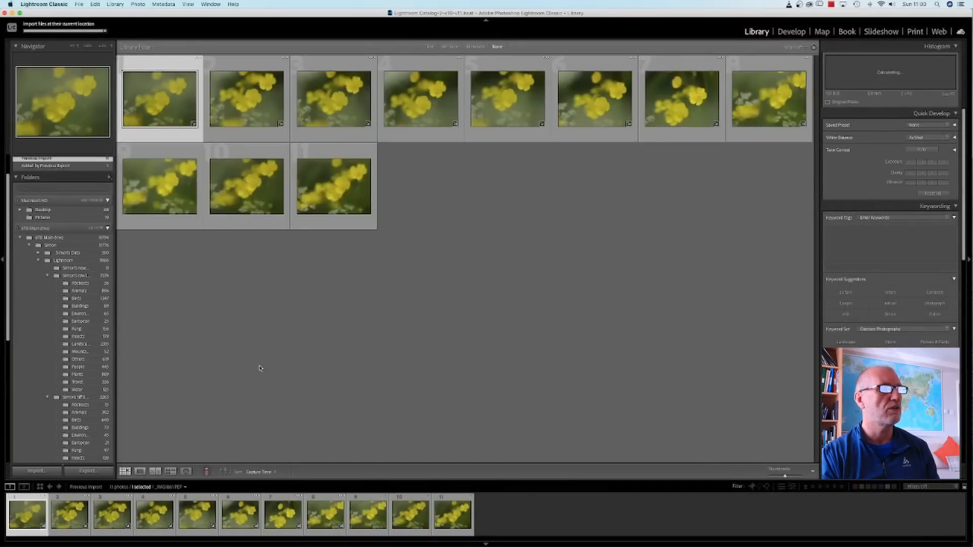
Show the new raws folder in the library and dismiss the Netflix notification.
click(70, 269)
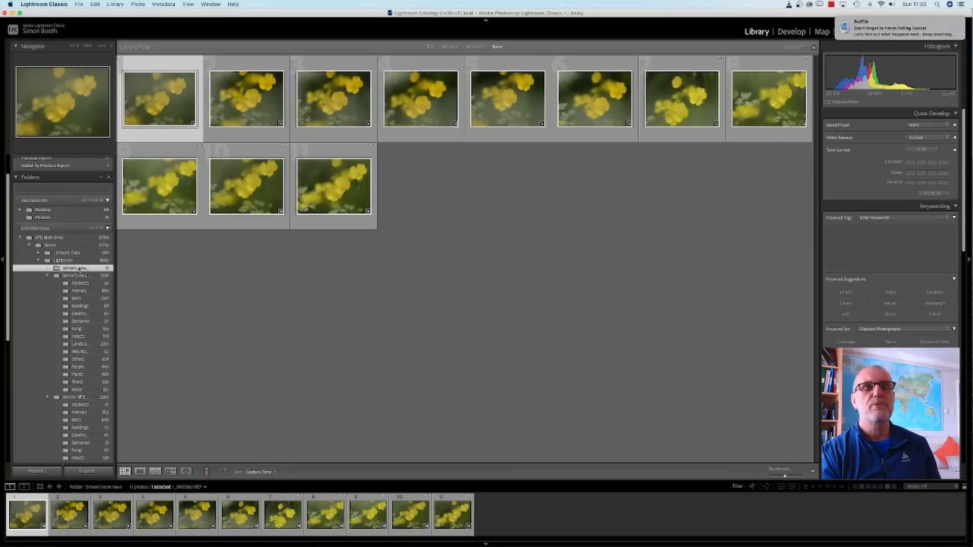
mouse_move(941, 25)
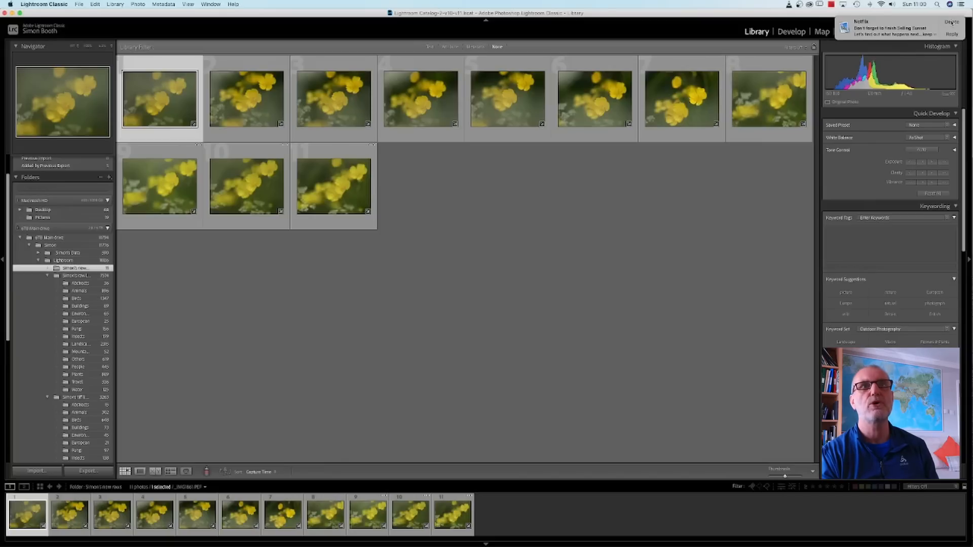
click(951, 23)
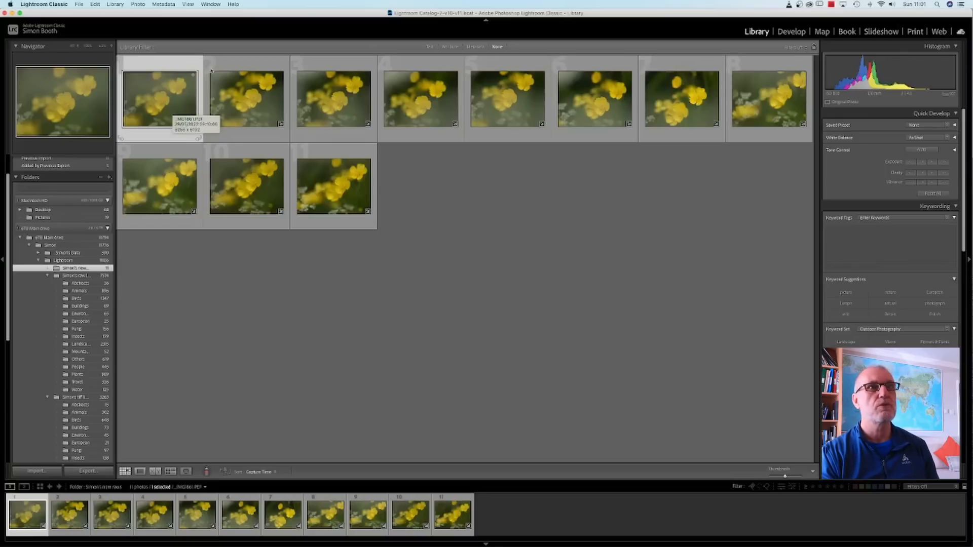
Compare the imported flower photos one by one in the Develop module and flag _IMG1870.PEF as a pick.
click(791, 32)
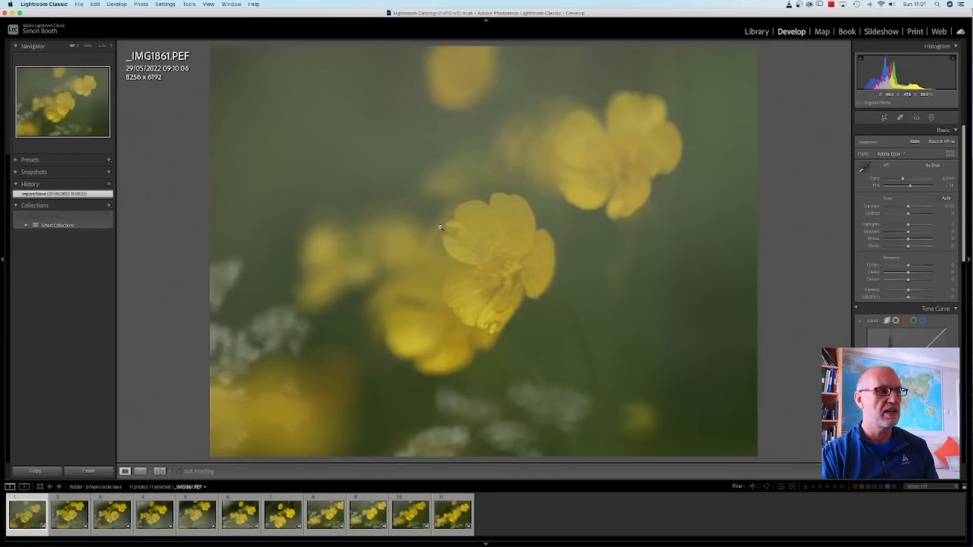
key(Right)
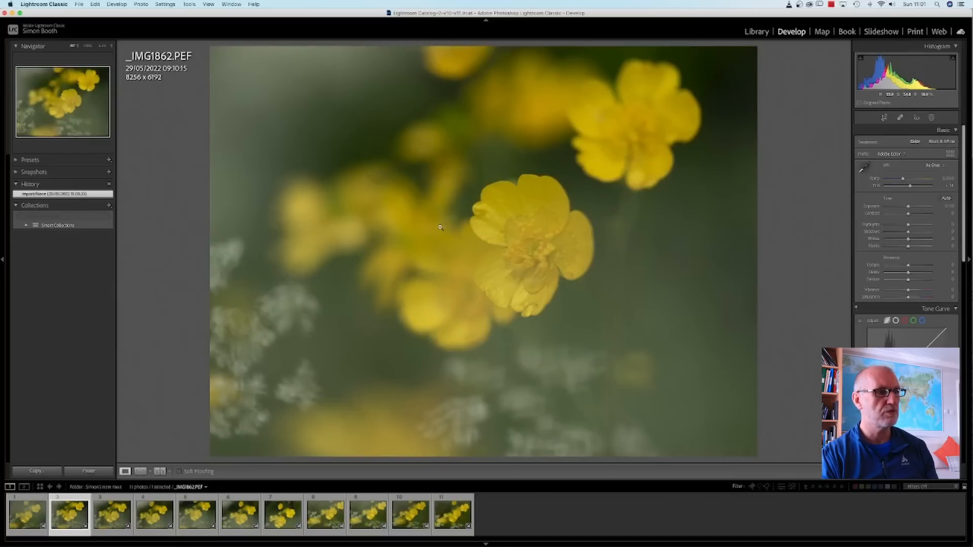
key(Right)
key(Right)
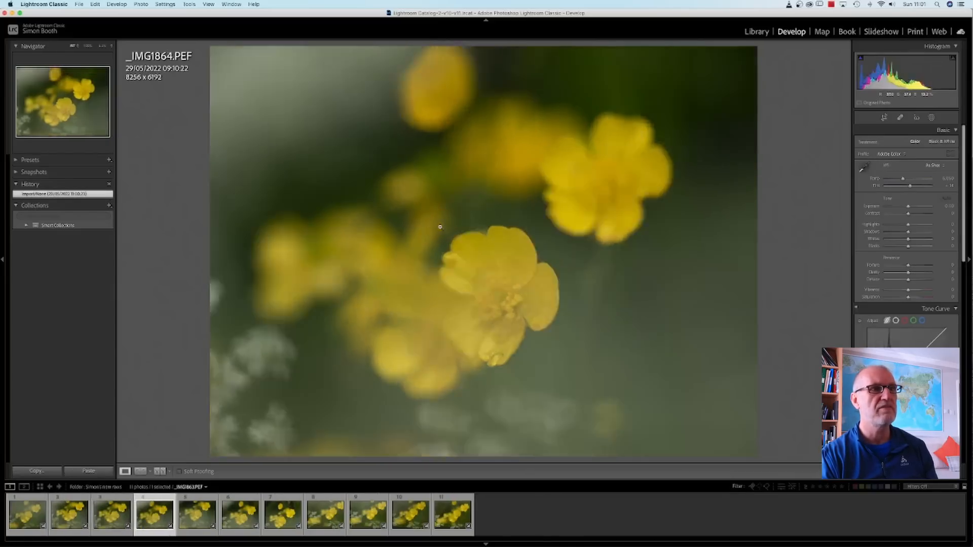
key(Right)
key(Right)
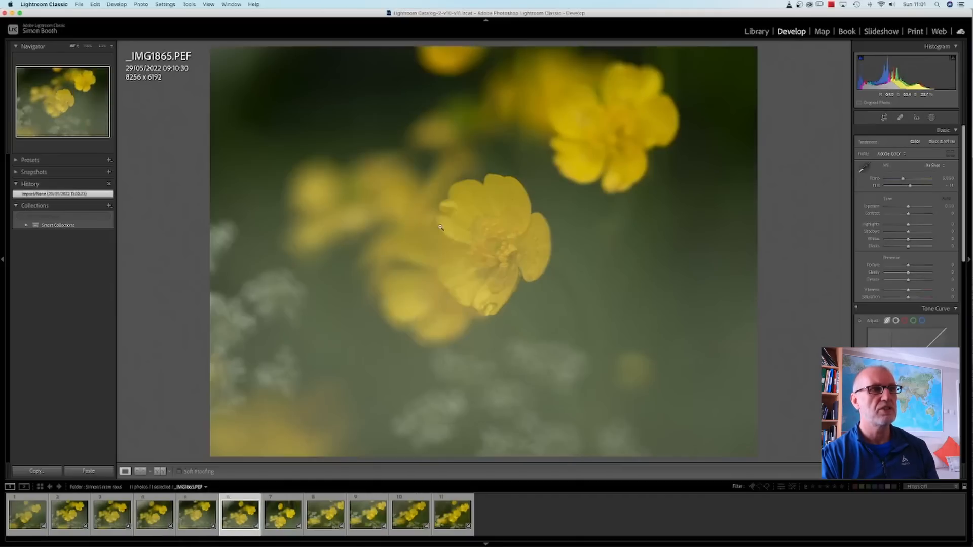
key(Right)
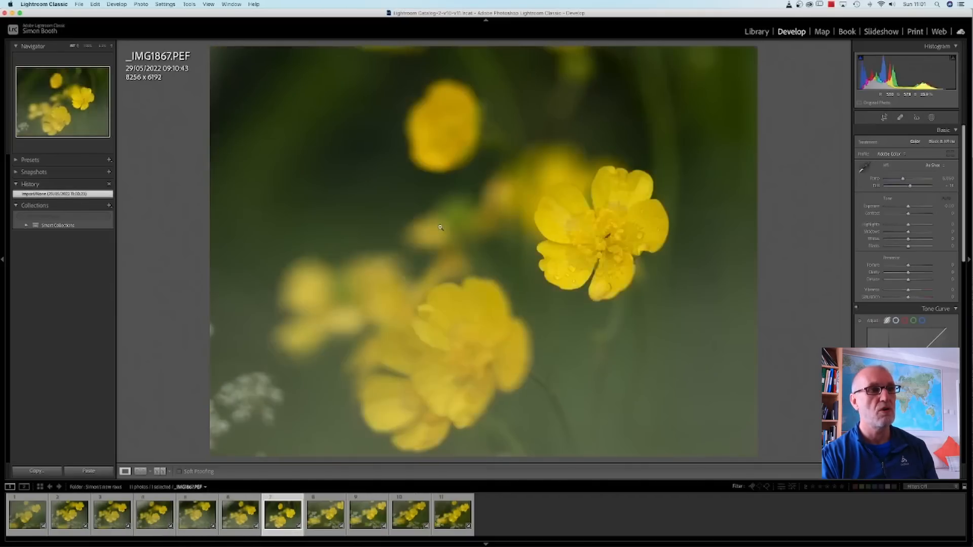
key(Right)
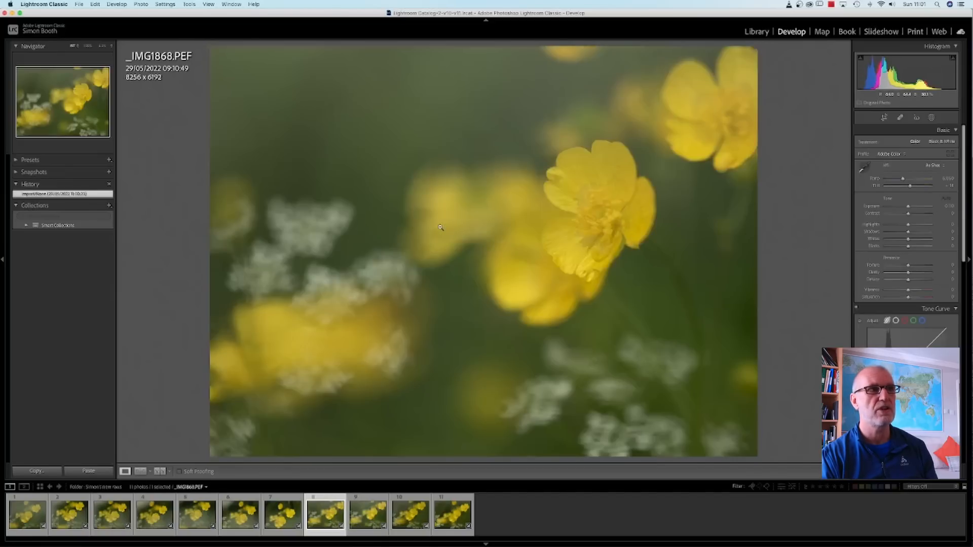
key(Right)
key(Right)
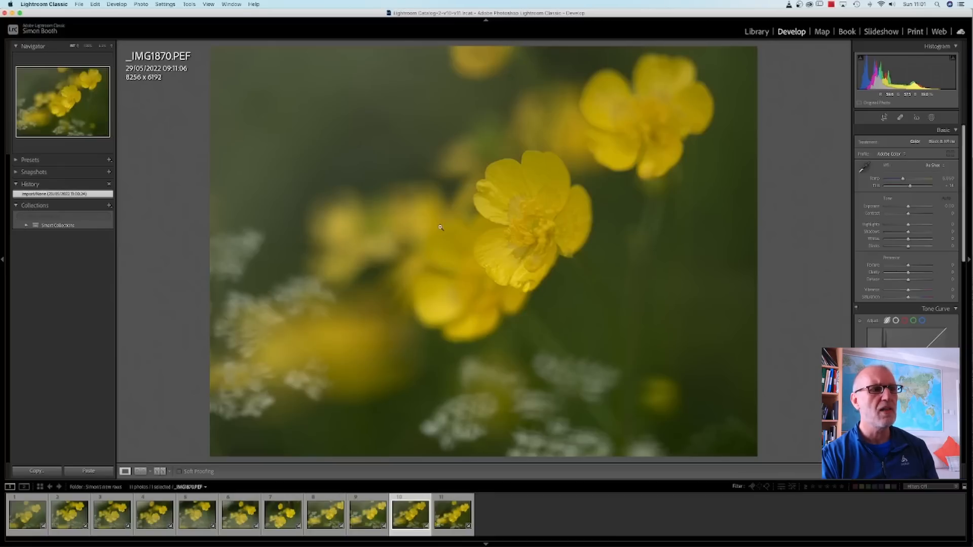
key(Right)
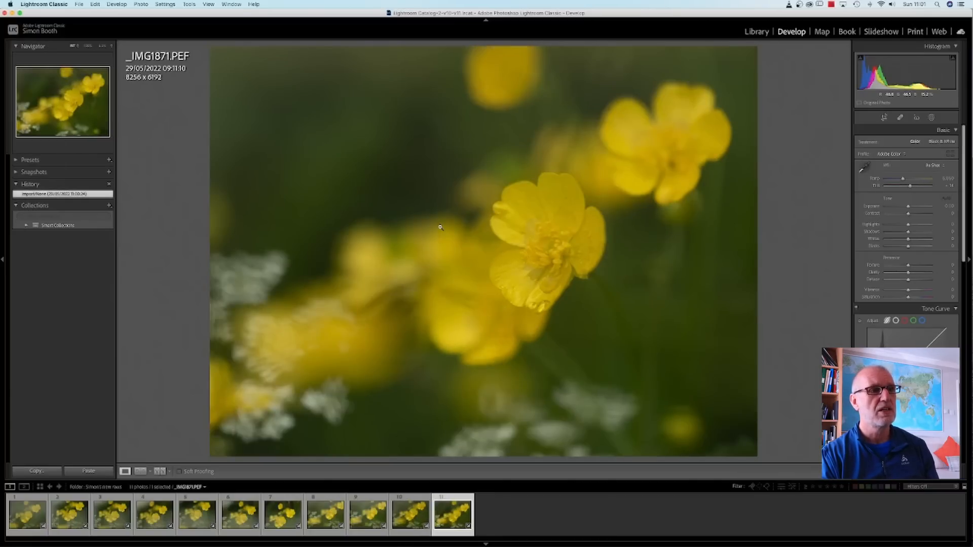
key(Left)
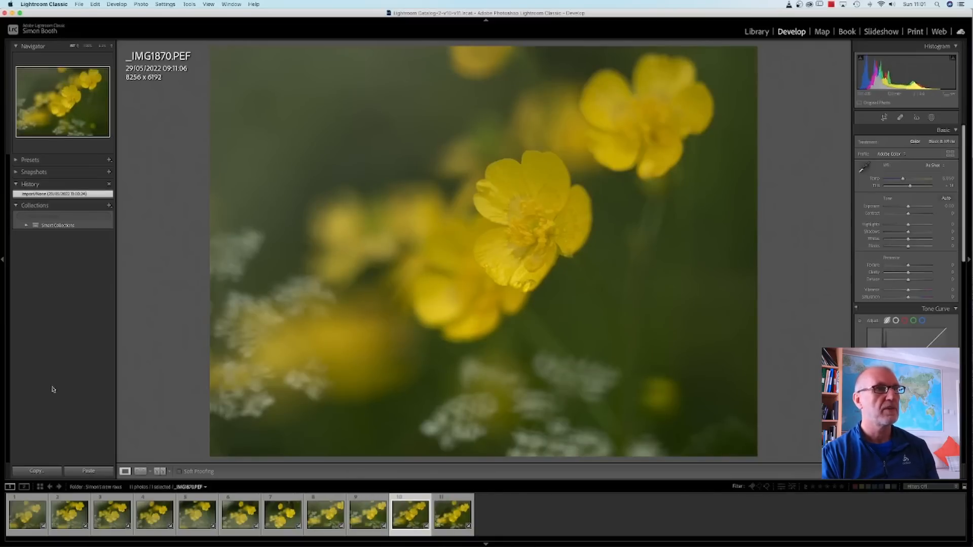
Return to the library grid and delete every photo except the flagged _IMG1870.PEF from disk.
click(757, 32)
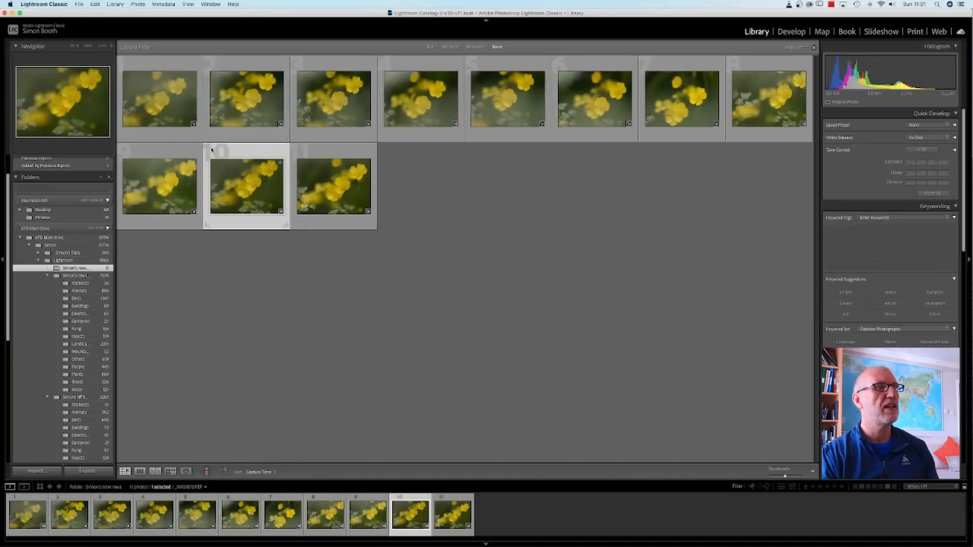
click(155, 69)
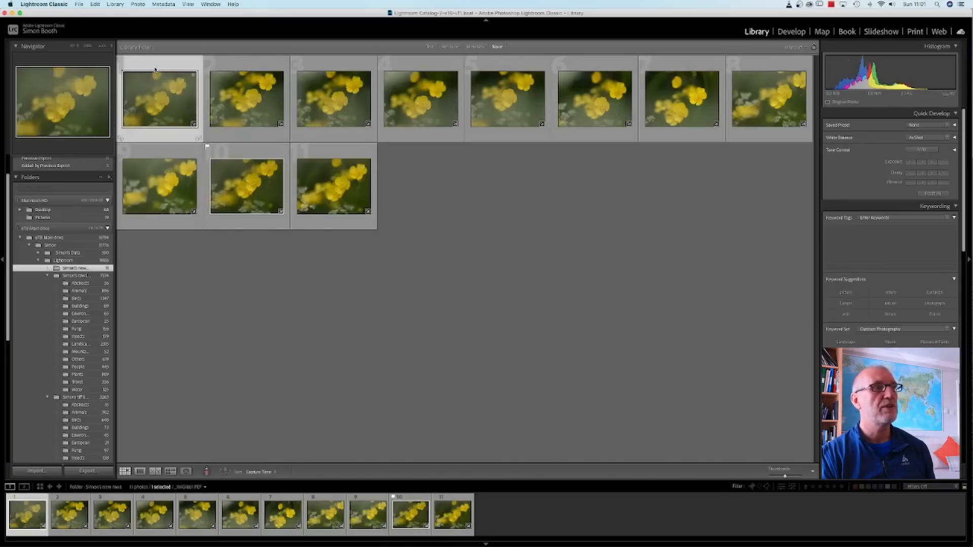
shift+click(175, 161)
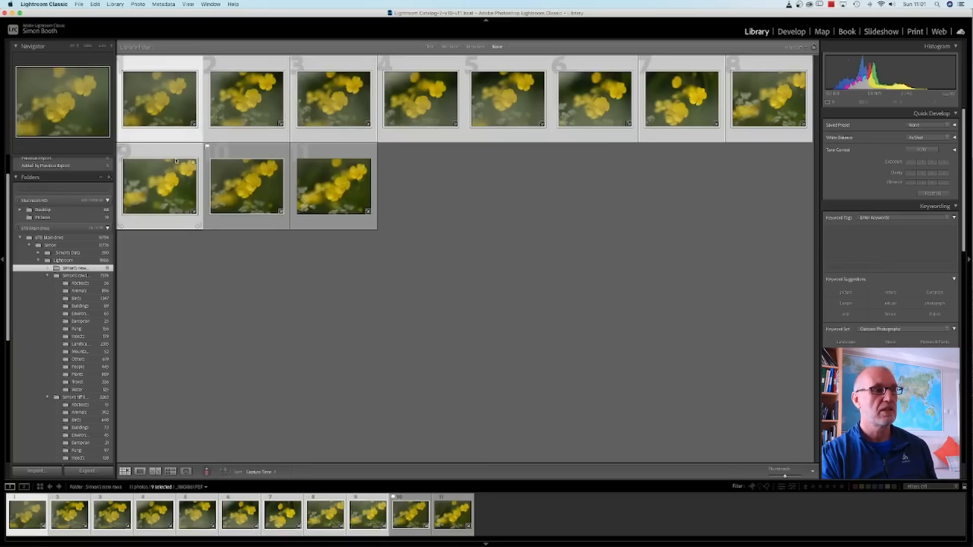
super+click(329, 172)
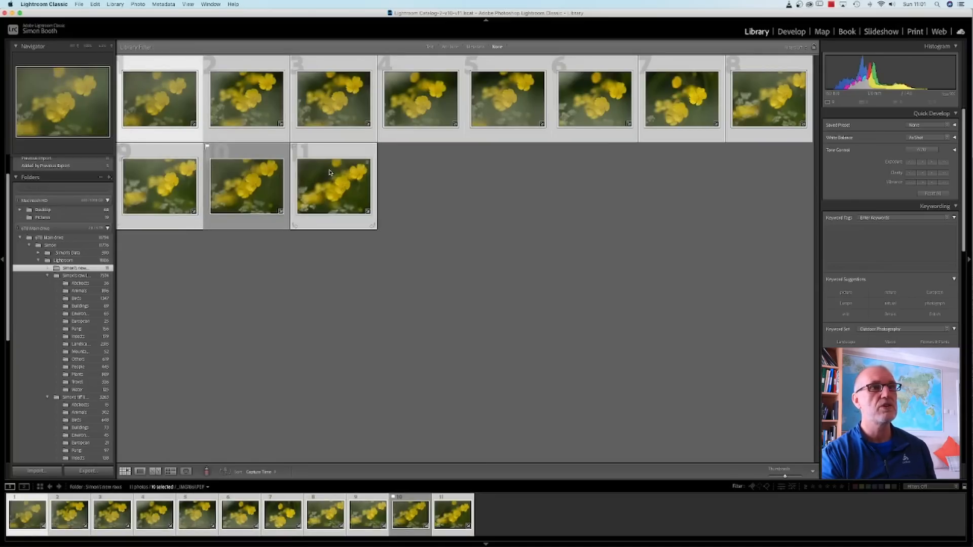
key(BackSpace)
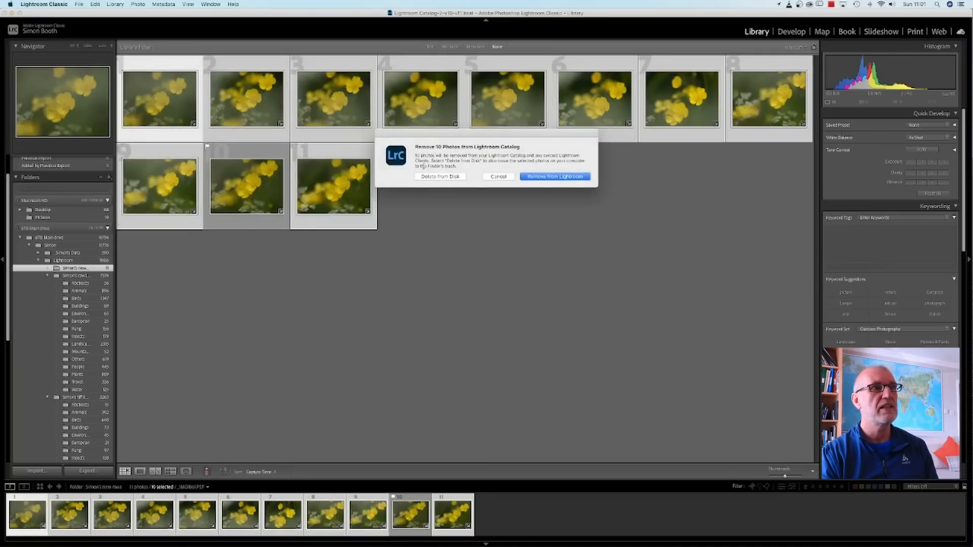
click(437, 177)
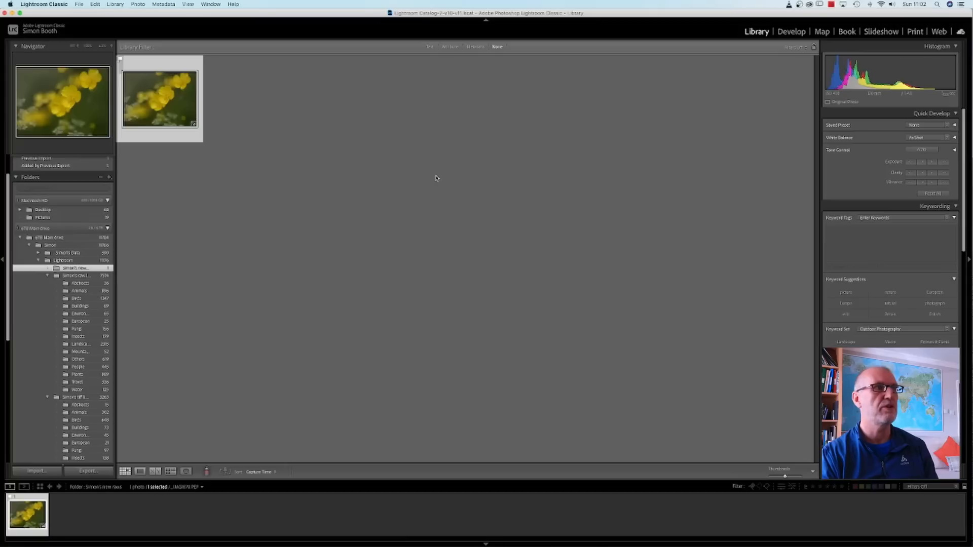
Open _IMG1870.PEF in the Develop module, adjust its Blacks slightly and raise the Whites to about +52.
double_click(165, 66)
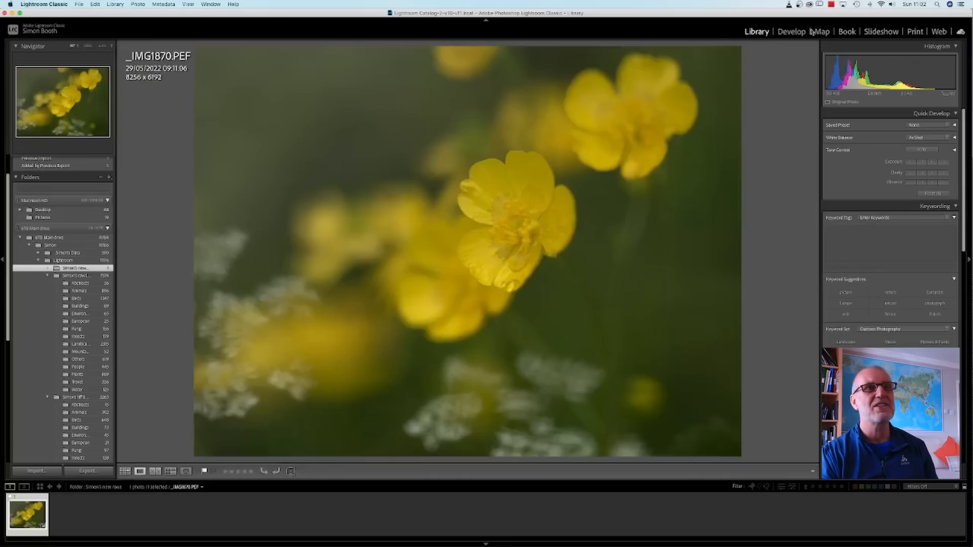
click(792, 32)
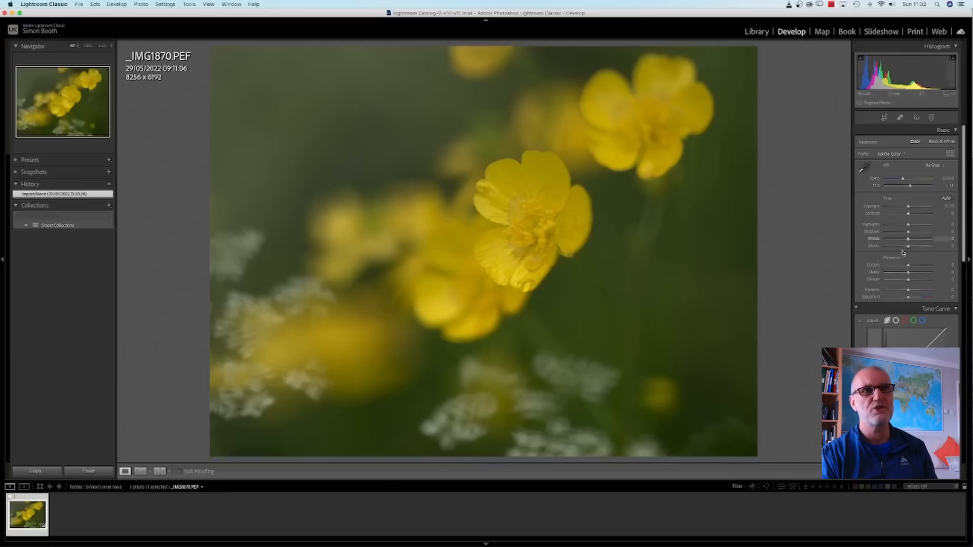
mouse_move(908, 248)
mouse_down()
mouse_move(886, 243)
mouse_move(934, 244)
mouse_move(924, 244)
mouse_up()
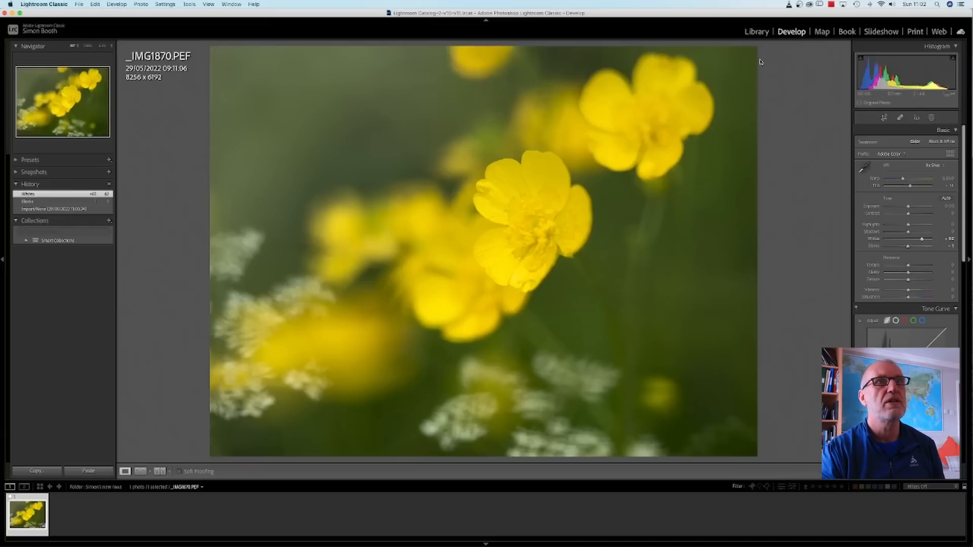
Return to the Library and view the raw library's Plants folder as a grid to check its file numbering.
click(755, 32)
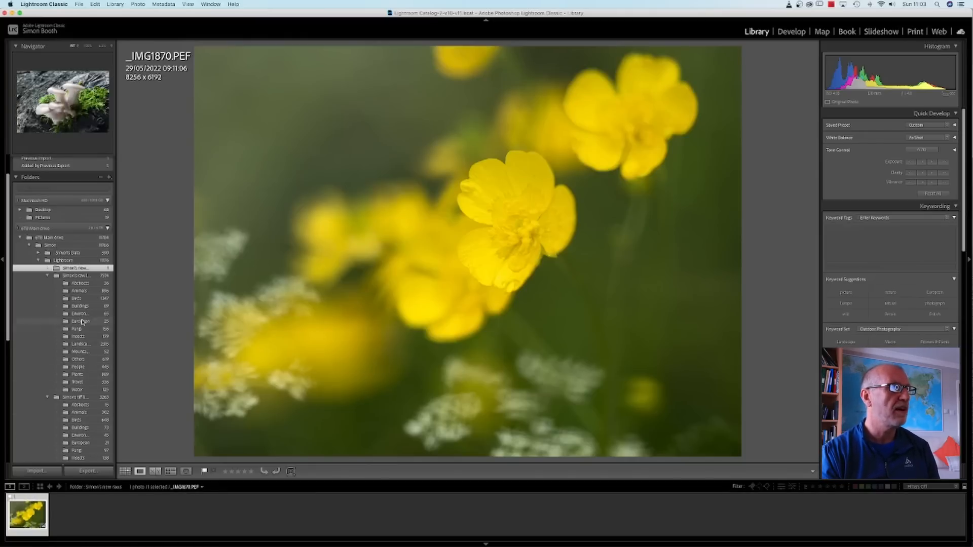
click(78, 375)
click(125, 471)
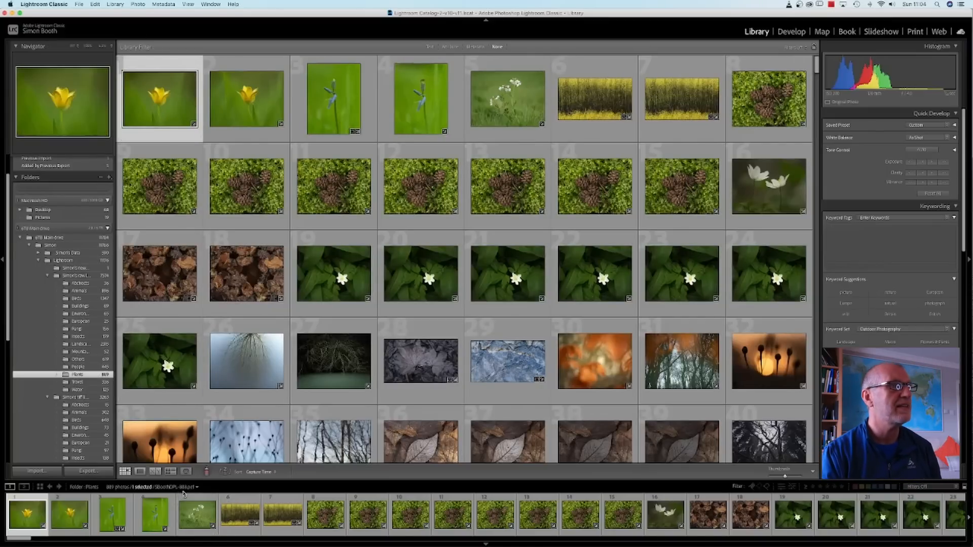
Rename the photo in the new raws folder using the Custom Name - Sequence scheme with start number 889.
click(71, 268)
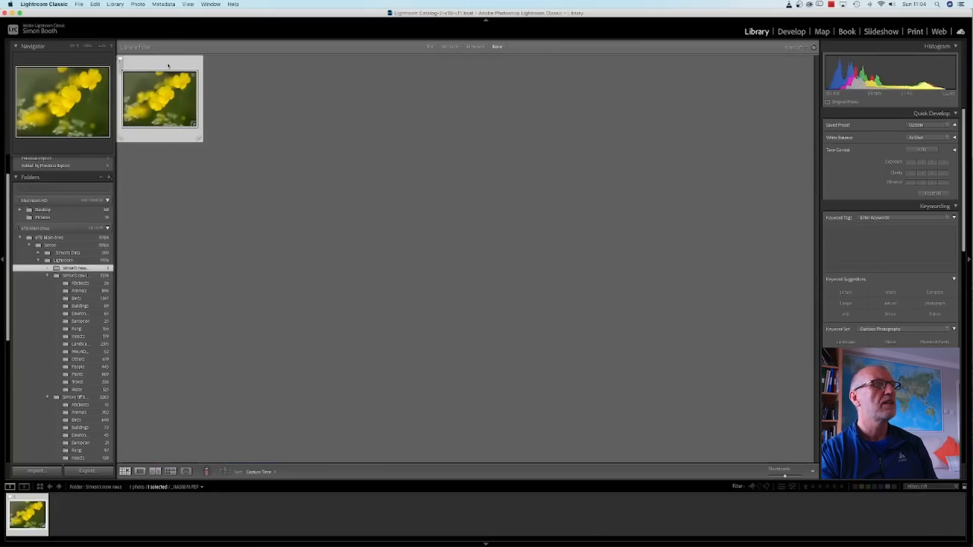
click(135, 3)
mouse_move(114, 4)
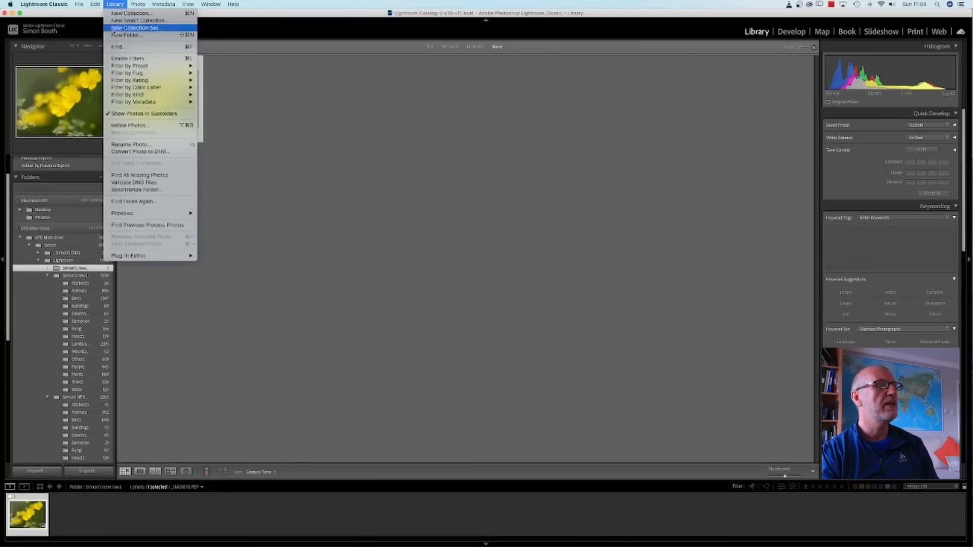
click(129, 145)
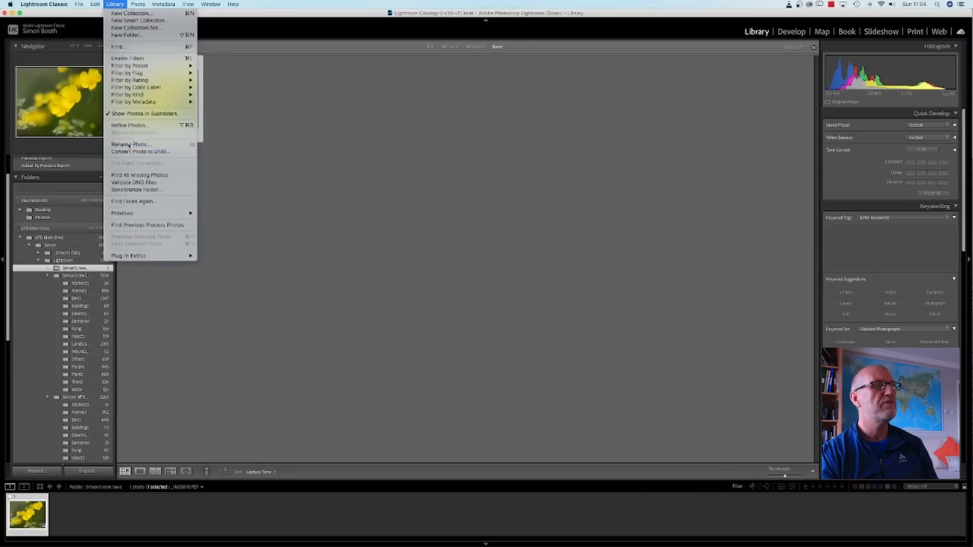
click(449, 162)
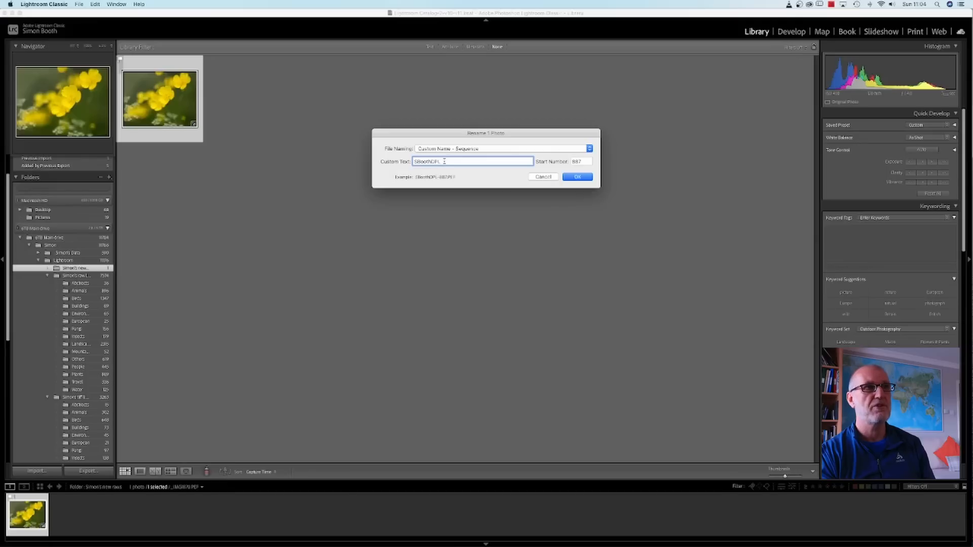
click(578, 161)
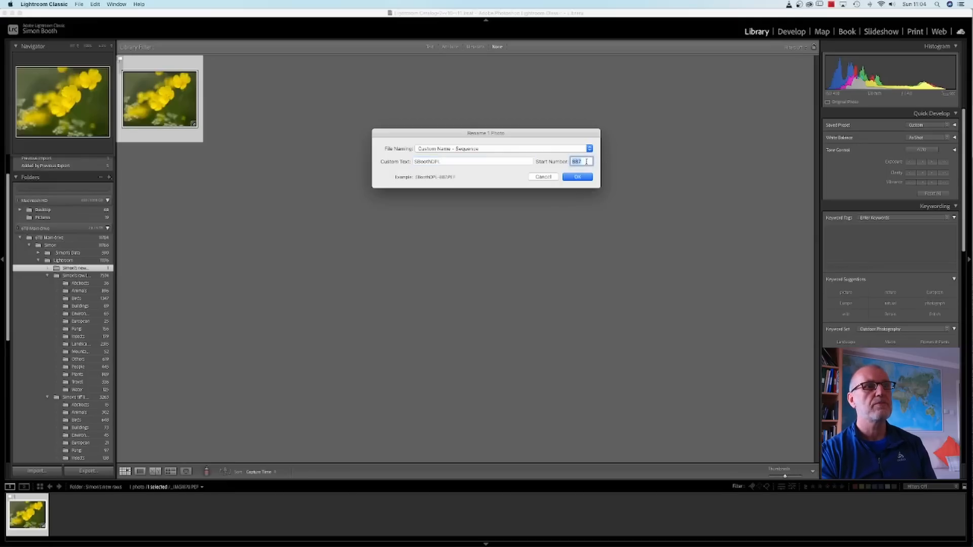
text(889)
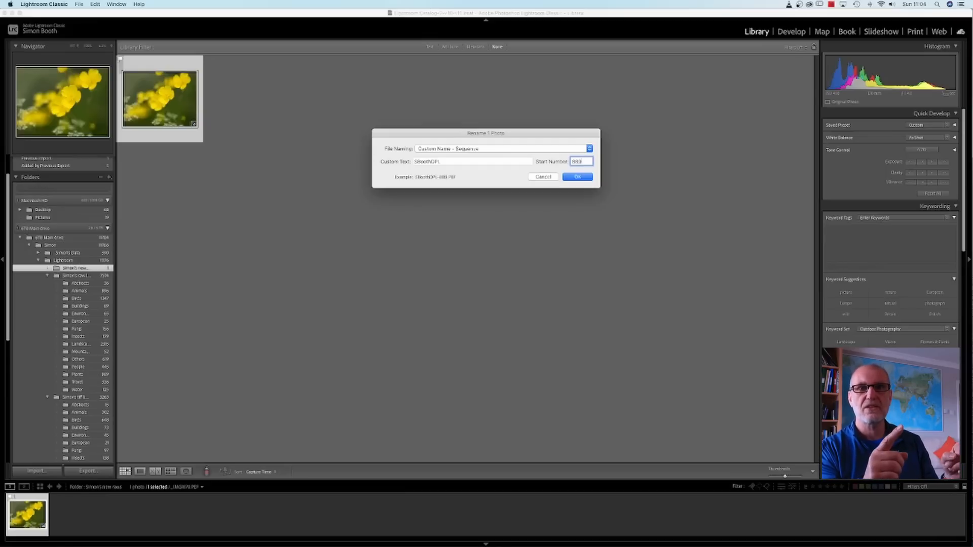
click(577, 178)
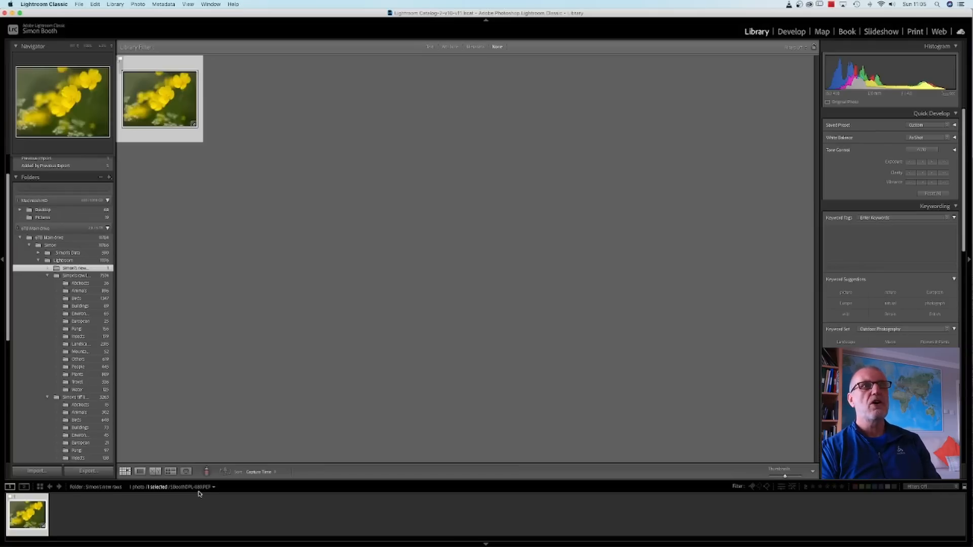
Show the renamed photo in the Develop module and open it for editing in Adobe Photoshop 2022.
click(793, 33)
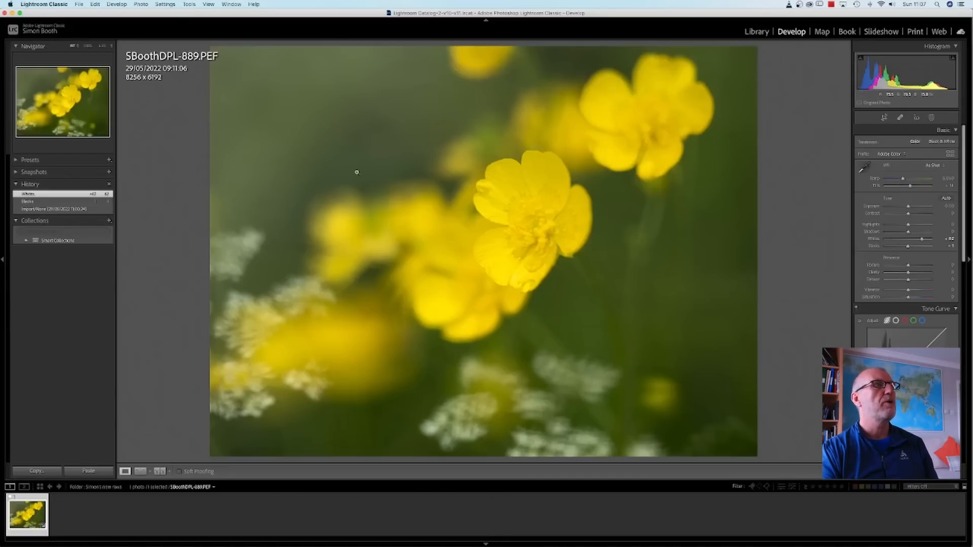
click(140, 5)
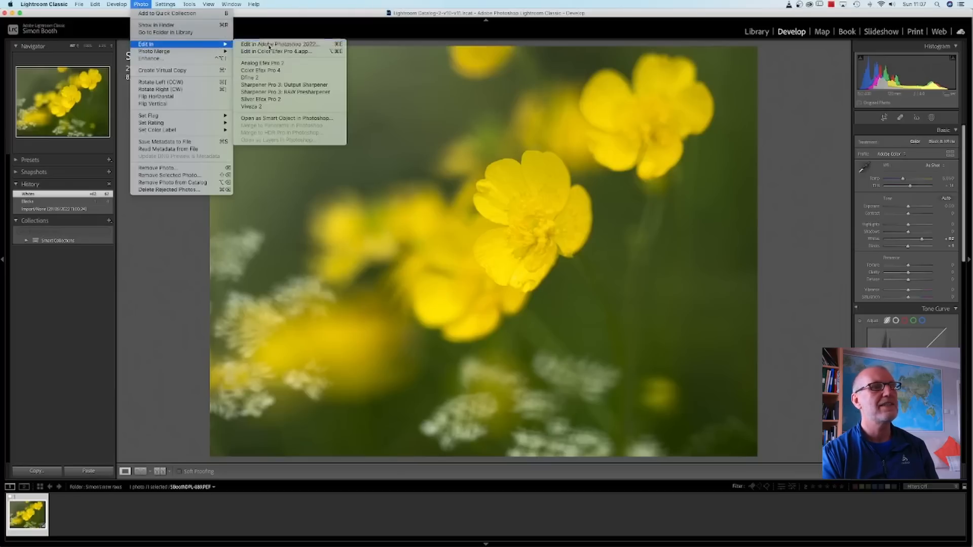
click(268, 47)
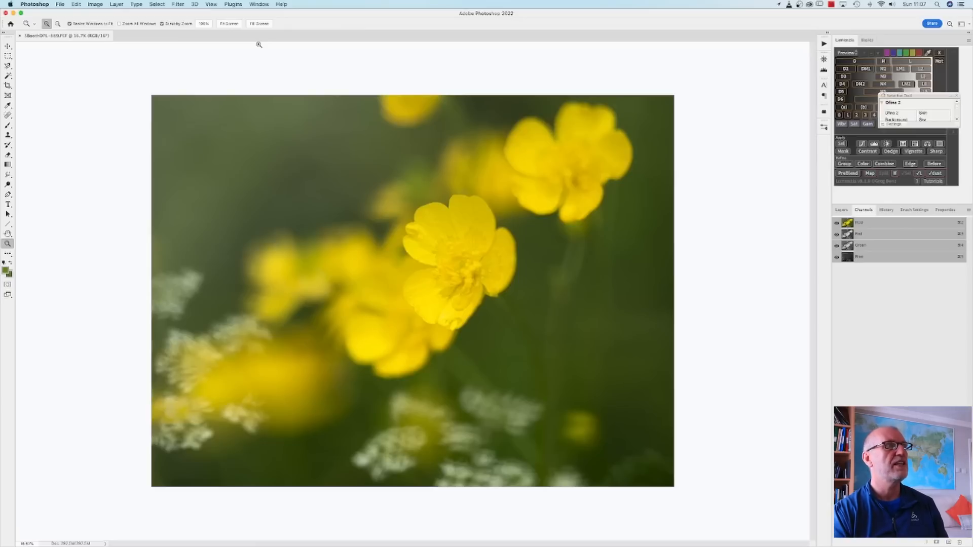
Start saving the image under Save As and browse the 6TB Main drive to the tiff library inside the Lightroom folder.
click(61, 4)
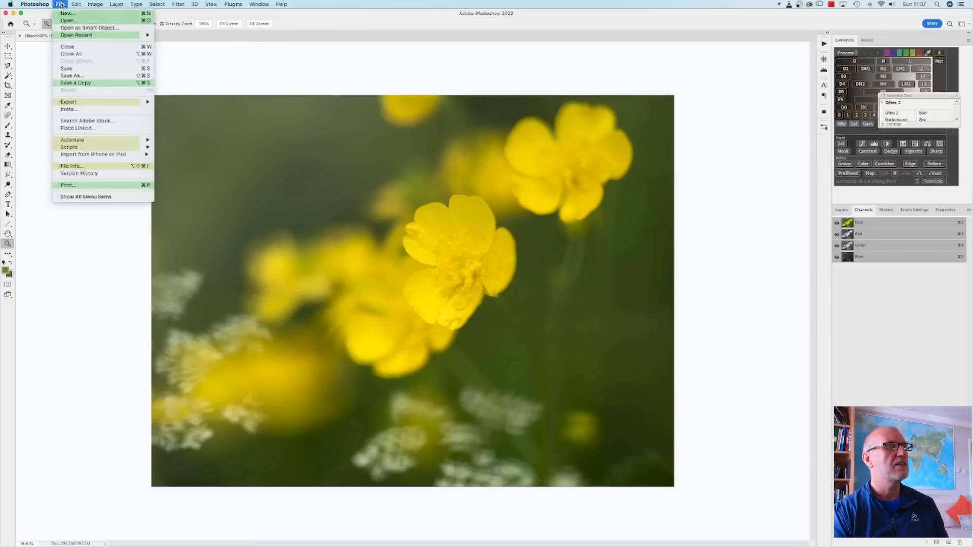
click(79, 77)
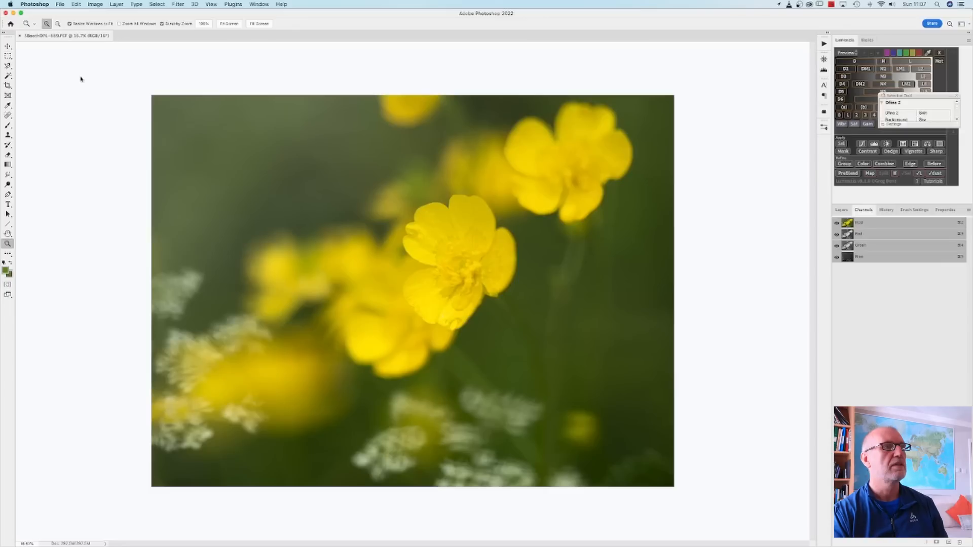
click(59, 4)
click(304, 155)
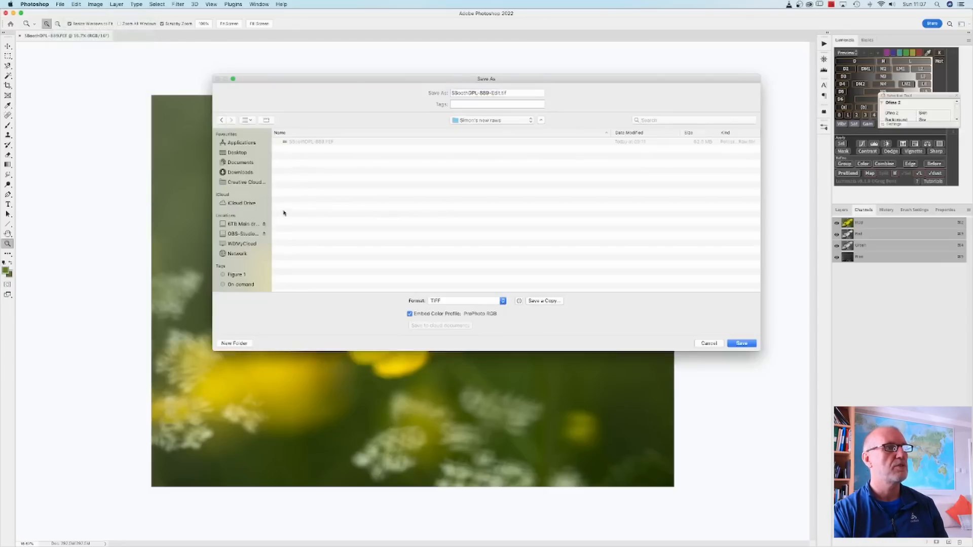
click(247, 227)
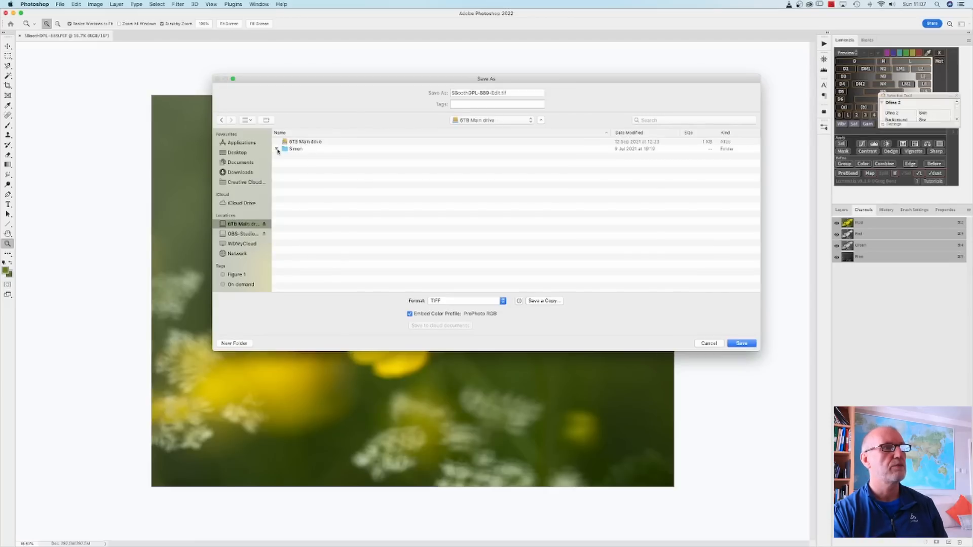
click(277, 149)
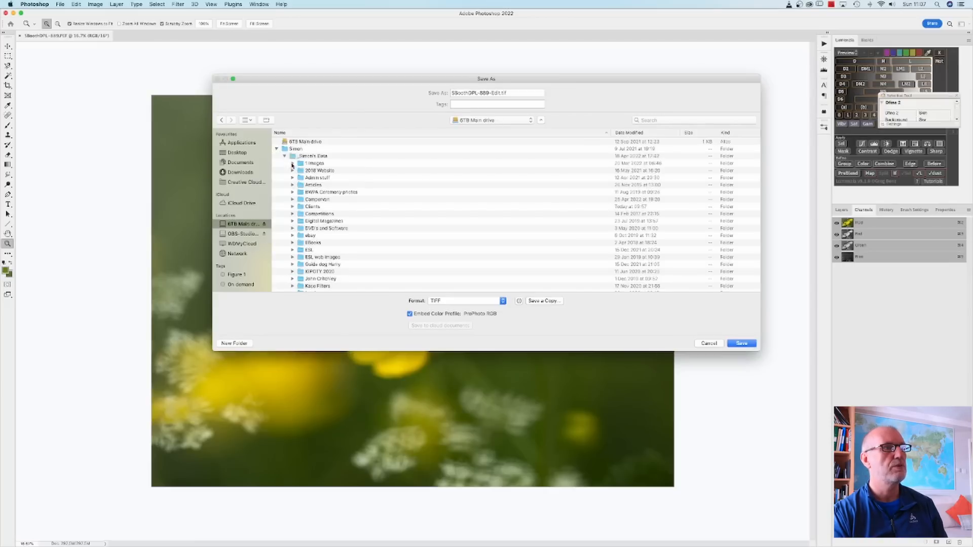
click(285, 156)
click(285, 163)
click(293, 185)
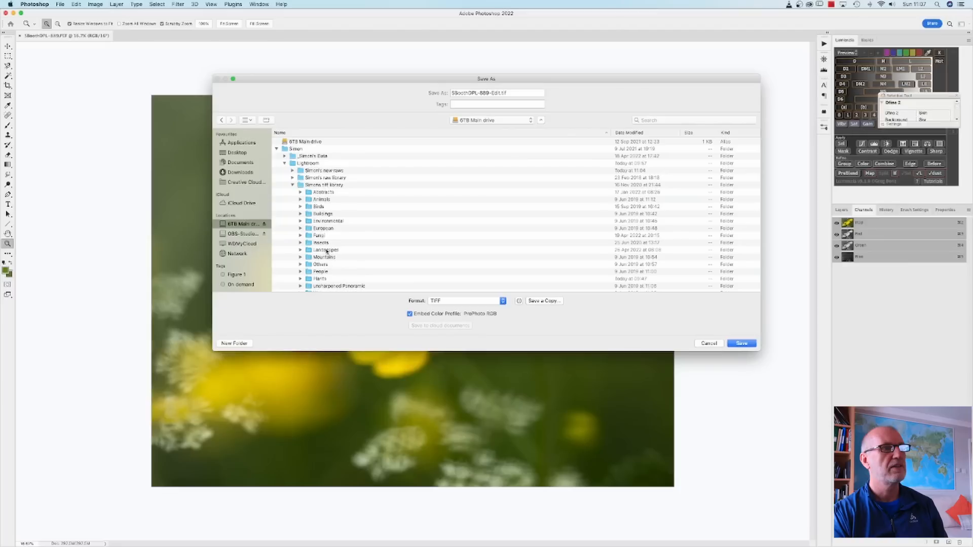
Save the image as a TIFF in the tiff library's Plants folder, accept the TIFF options and close the document.
click(322, 280)
double_click(322, 280)
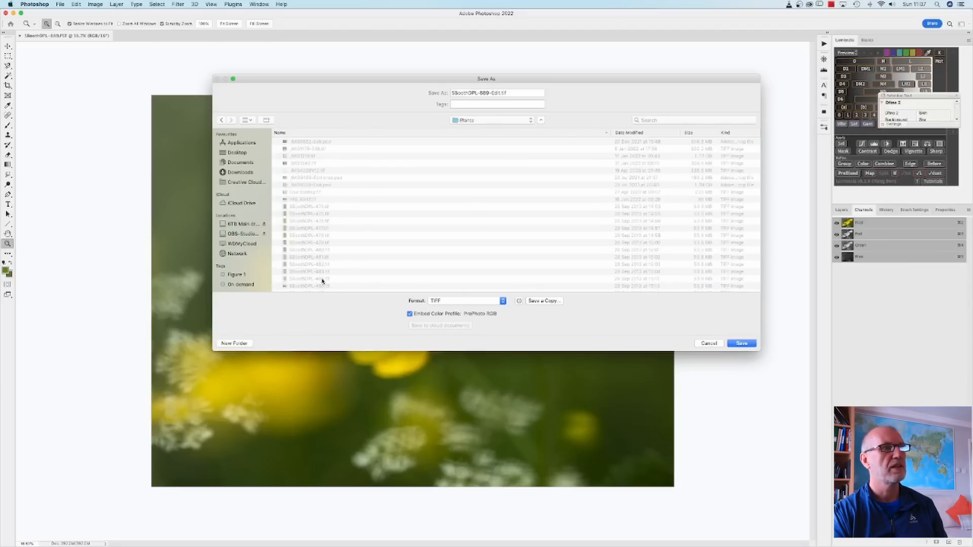
click(742, 344)
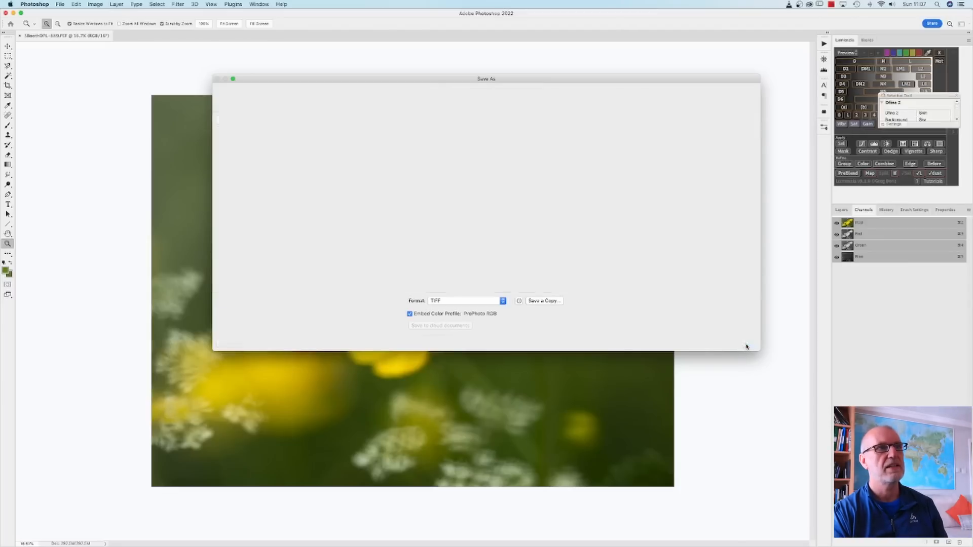
click(583, 223)
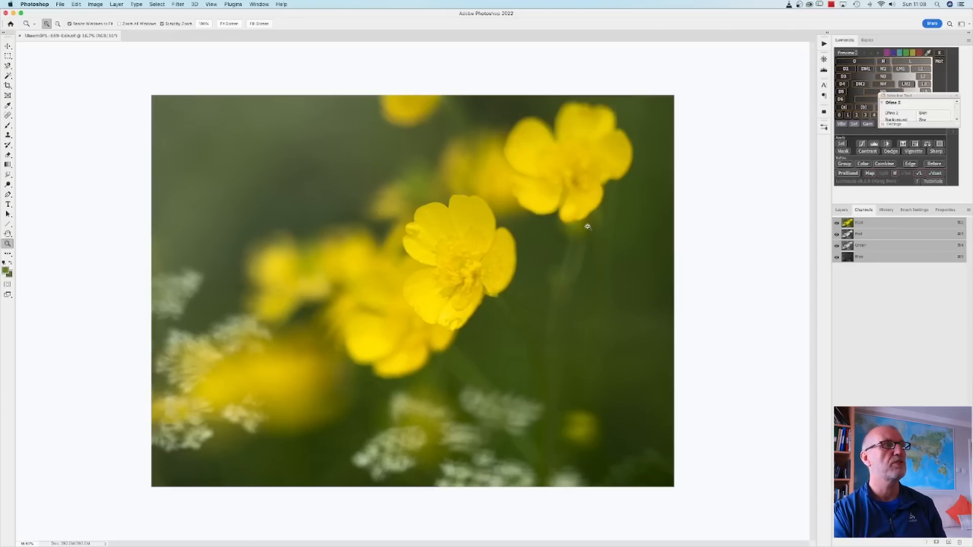
click(19, 36)
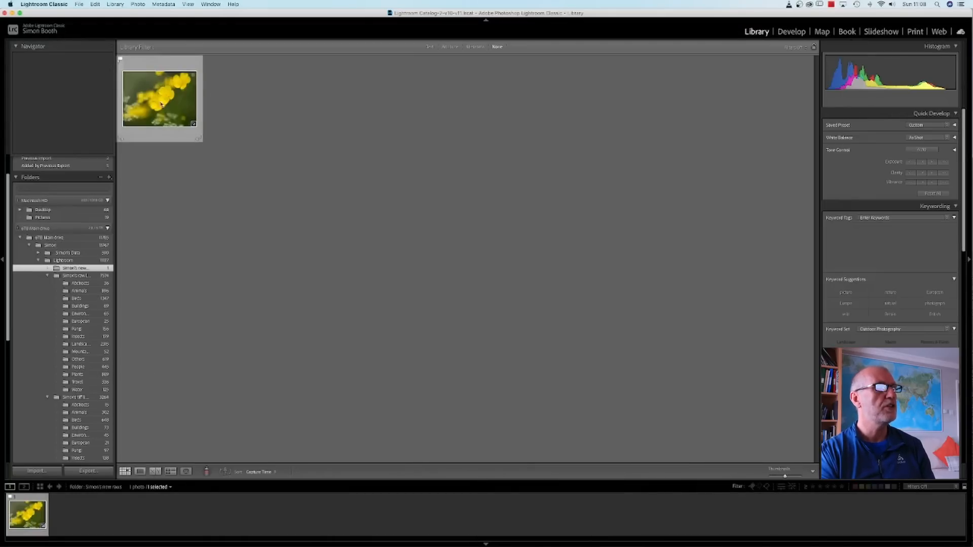
Open the export settings for the raw flower photo in Lightroom Classic and review the location, file naming and image format.
click(79, 5)
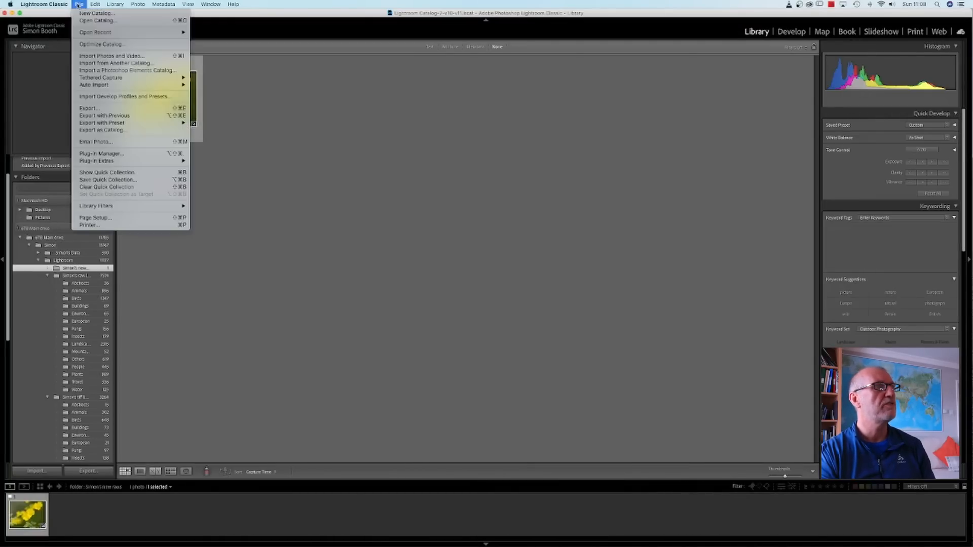
click(87, 108)
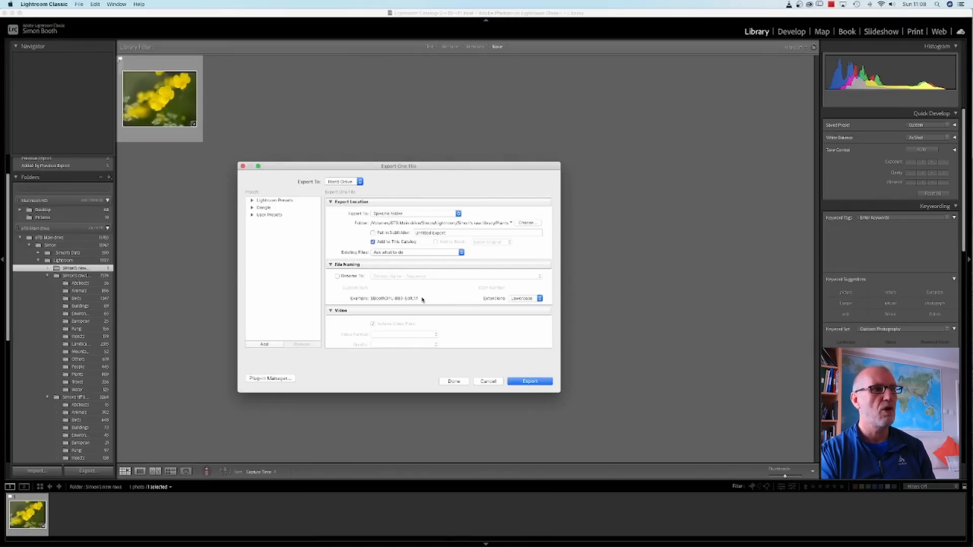
scroll(423, 299, down, 5)
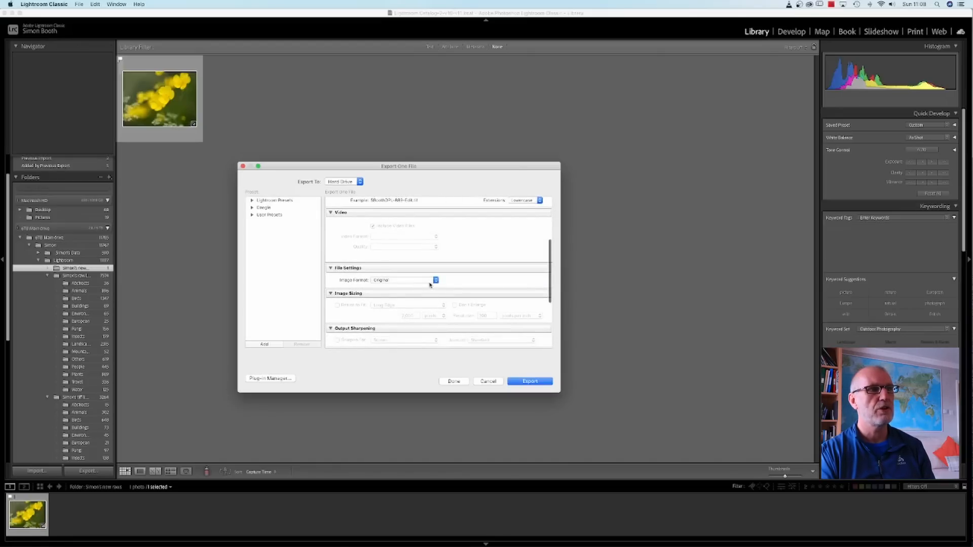
scroll(430, 285, down, 2)
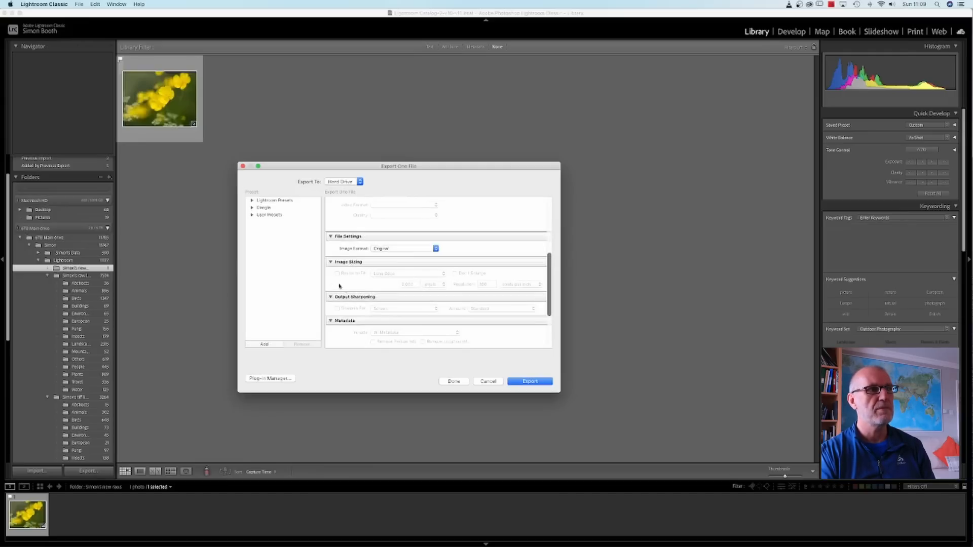
scroll(462, 276, up, 8)
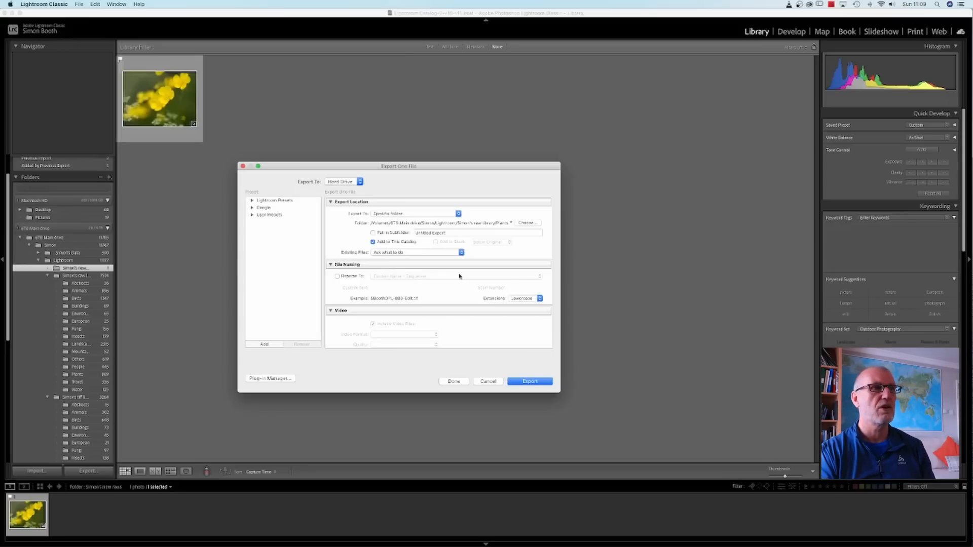
Set the export location to the raw library's Plants folder inside the Lightroom folder on the 6TB Main drive and export the raw flower photo.
click(527, 223)
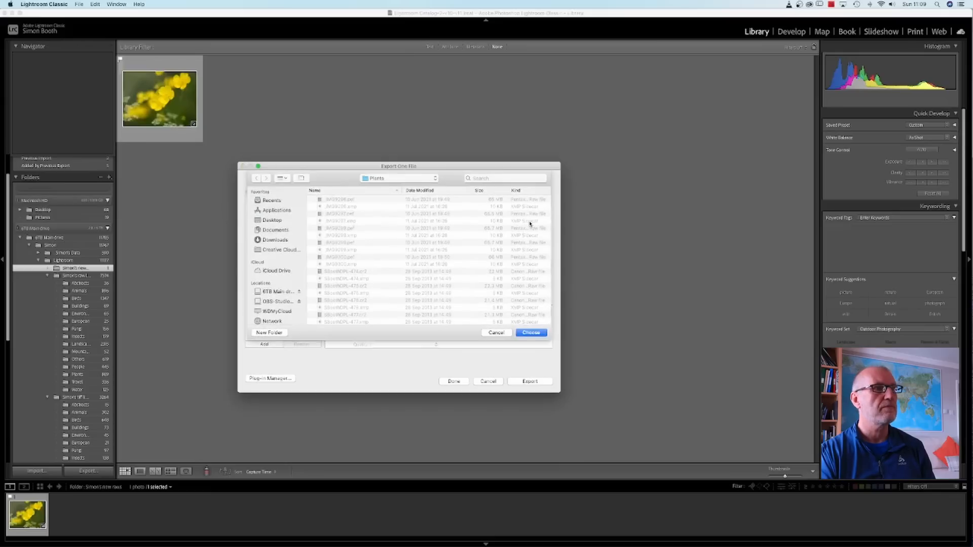
click(280, 292)
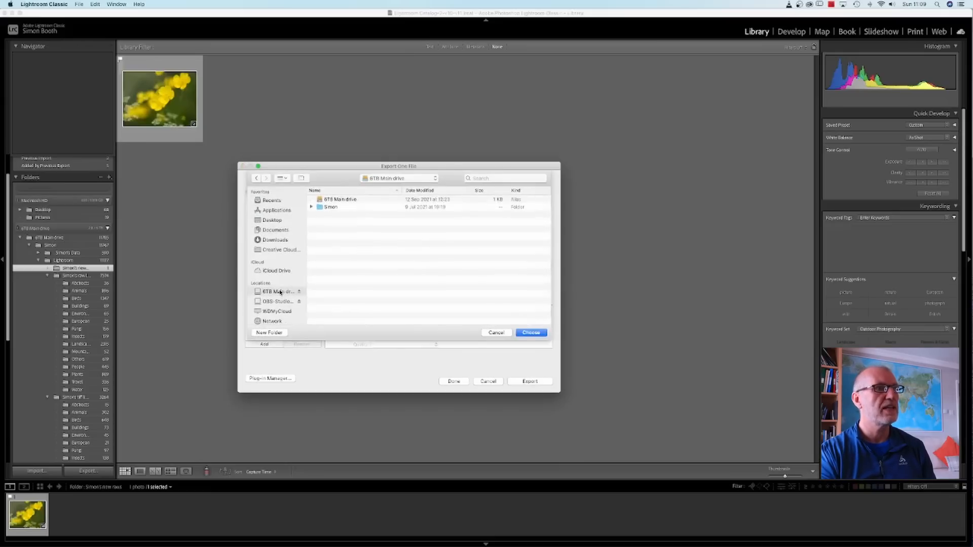
double_click(322, 207)
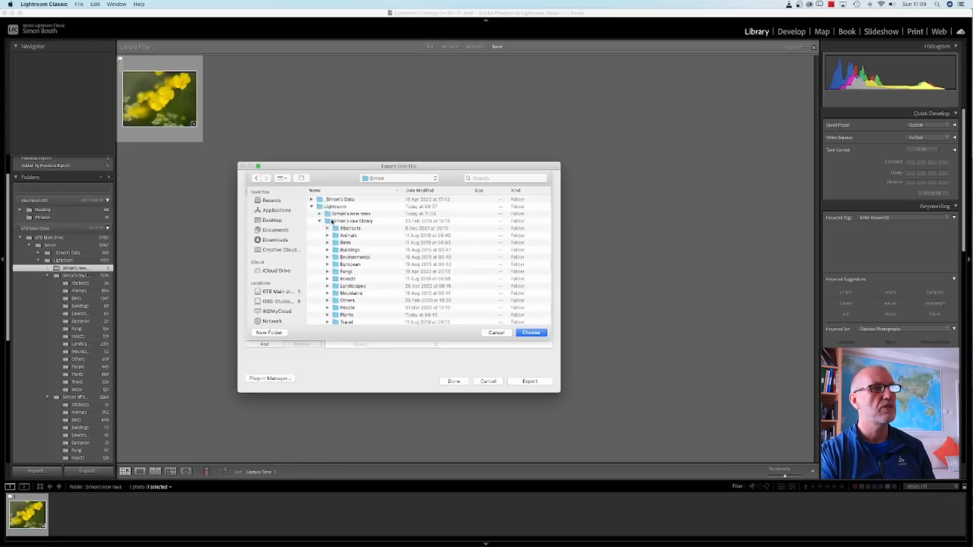
click(320, 221)
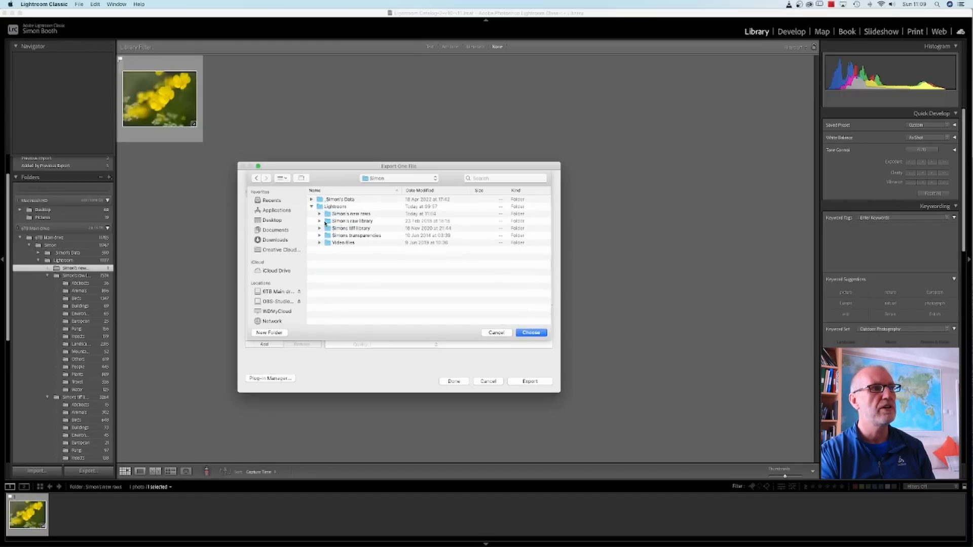
click(319, 222)
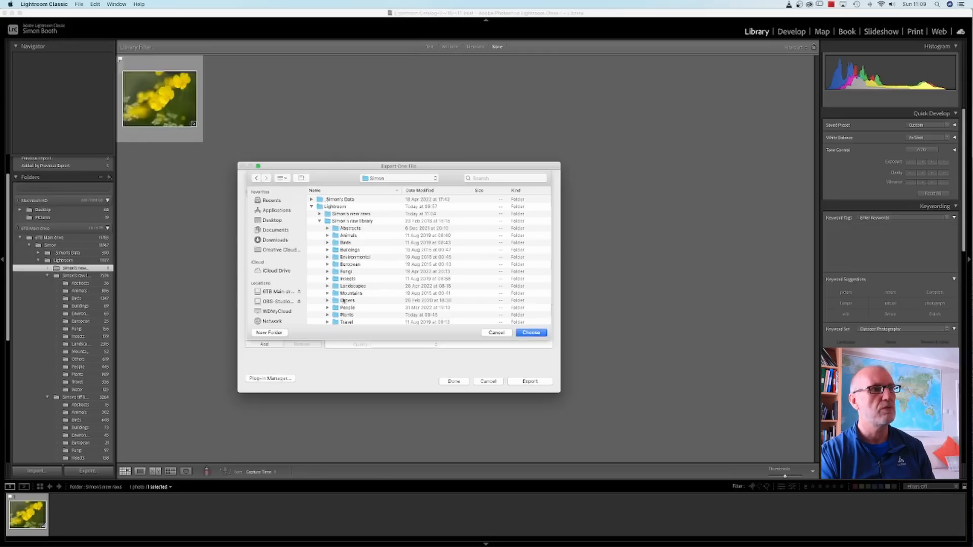
click(340, 317)
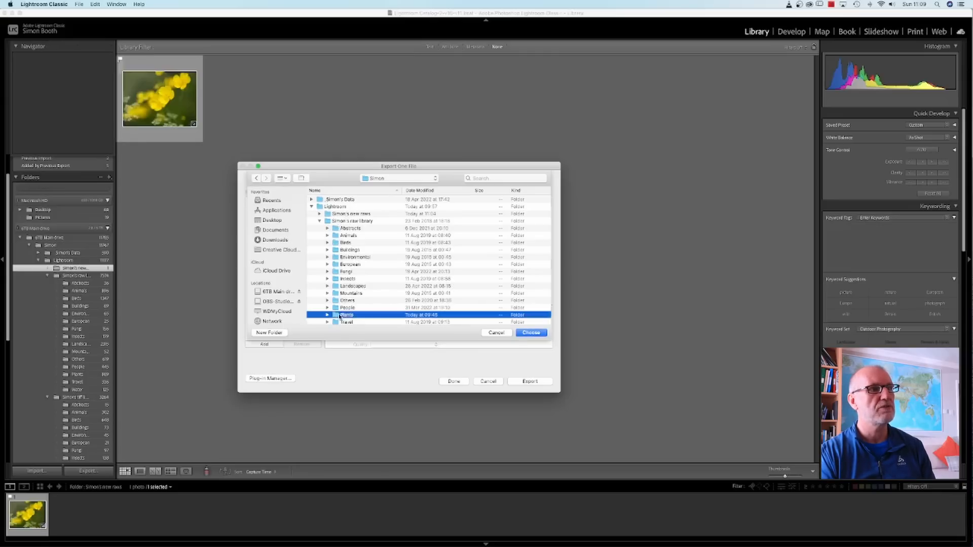
click(532, 333)
scroll(530, 332, down, 3)
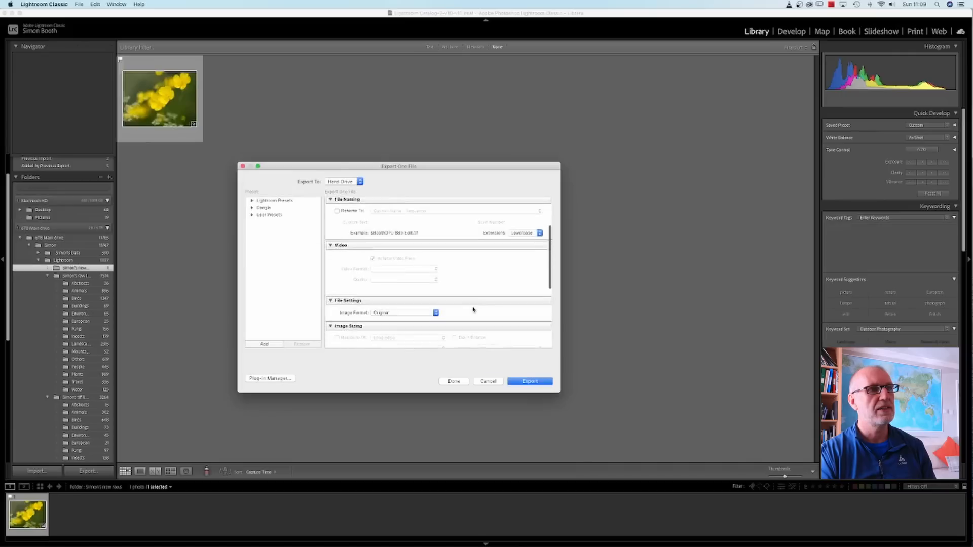
click(530, 381)
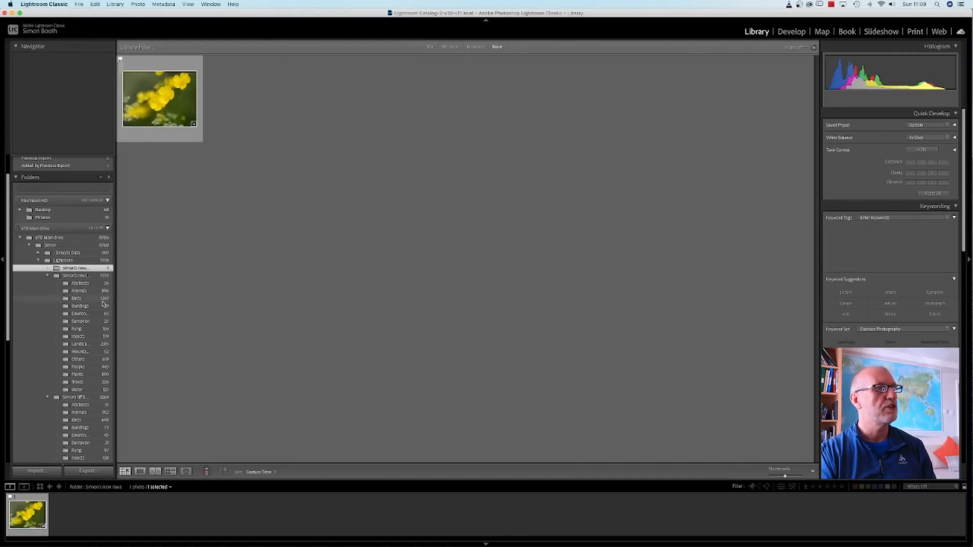
Show the tiff library's Plants folder and view the saved yellow flower image in the Develop module before returning to the Library.
scroll(98, 309, down, 3)
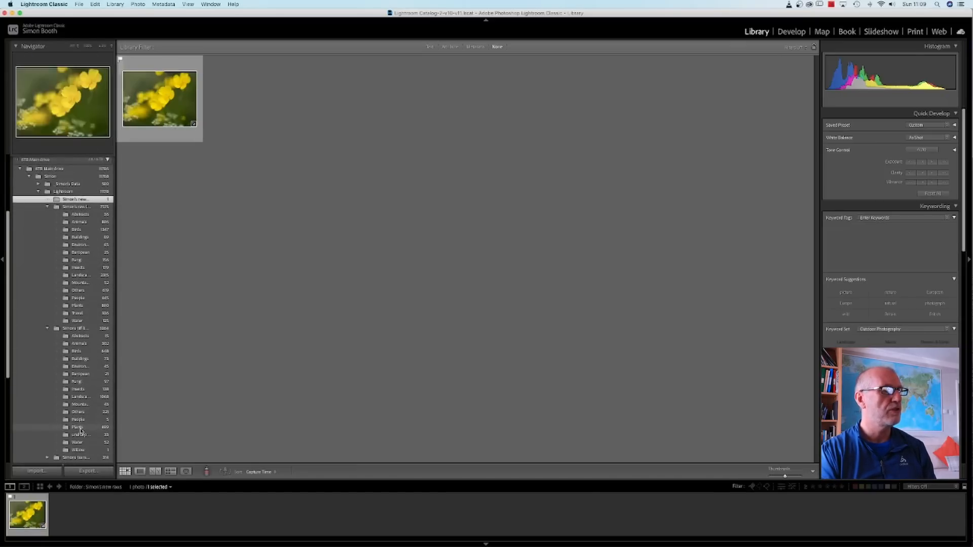
click(81, 428)
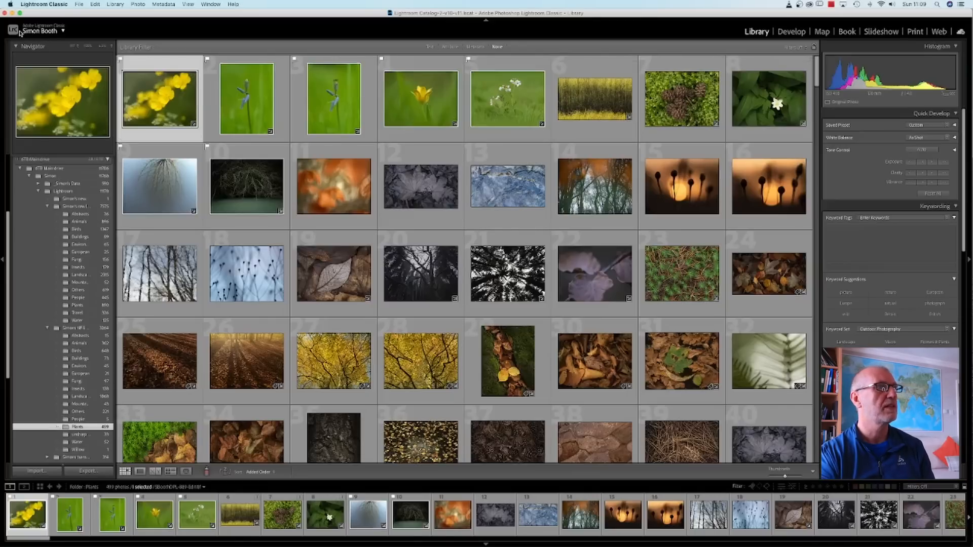
click(790, 32)
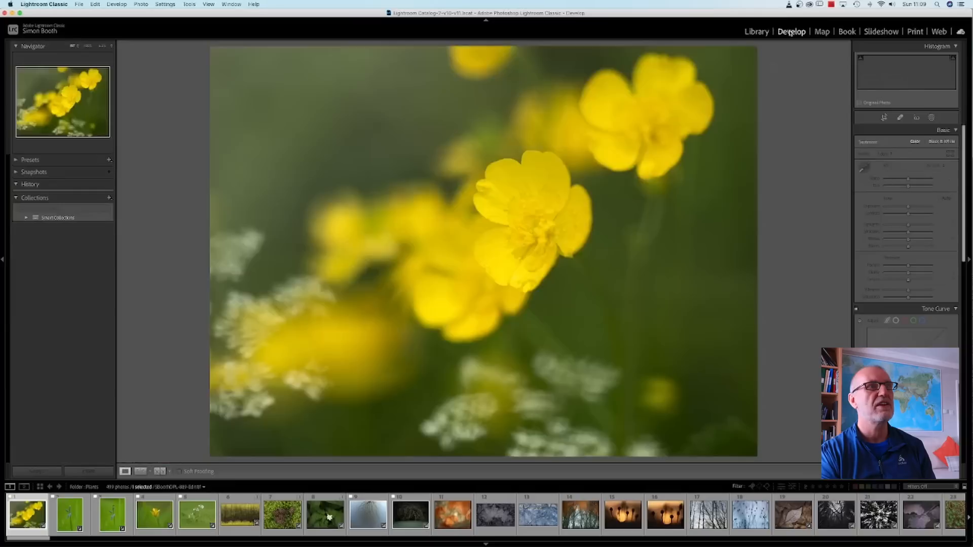
click(757, 32)
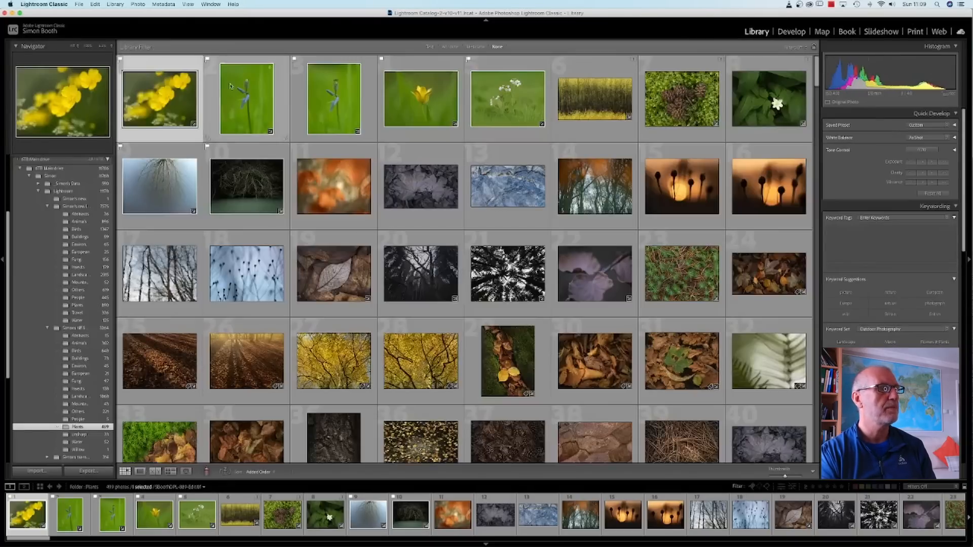
Delete the flower photo from the new raws folder.
click(70, 199)
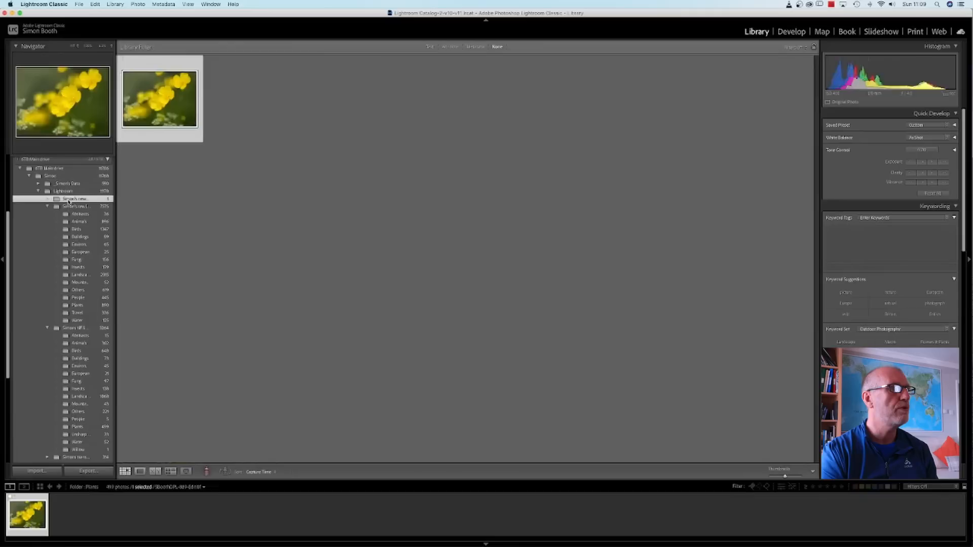
key(Delete)
click(452, 176)
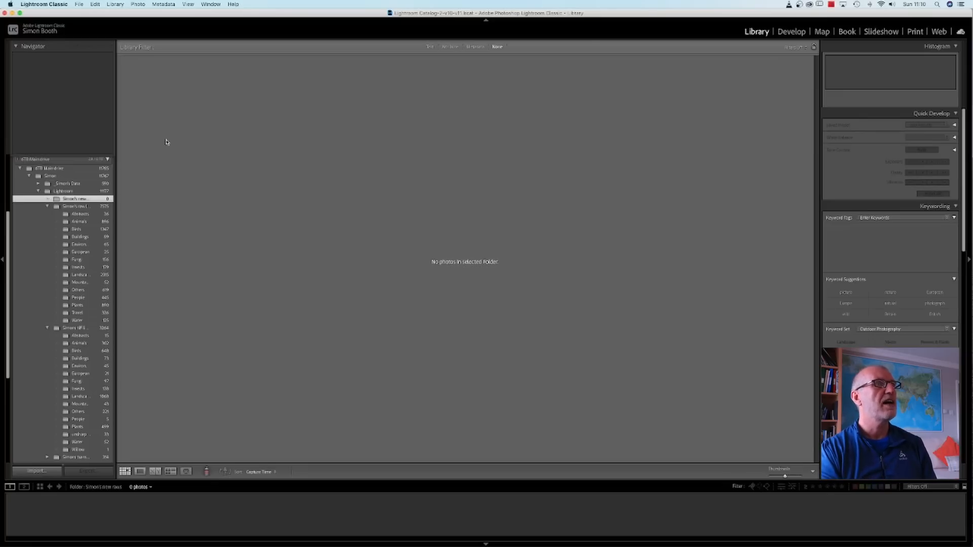
Open the Lightroom Classic preferences and display the External Editing settings.
click(61, 5)
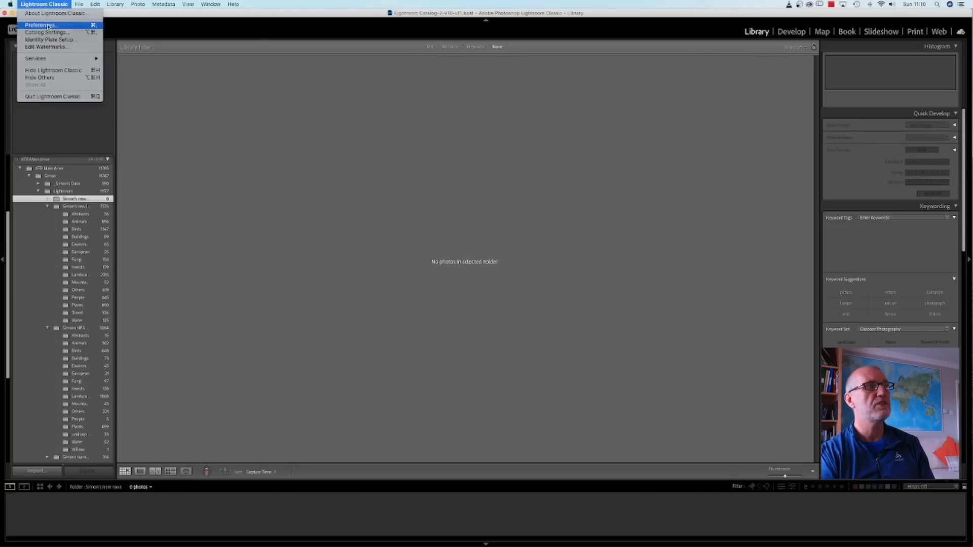
click(50, 25)
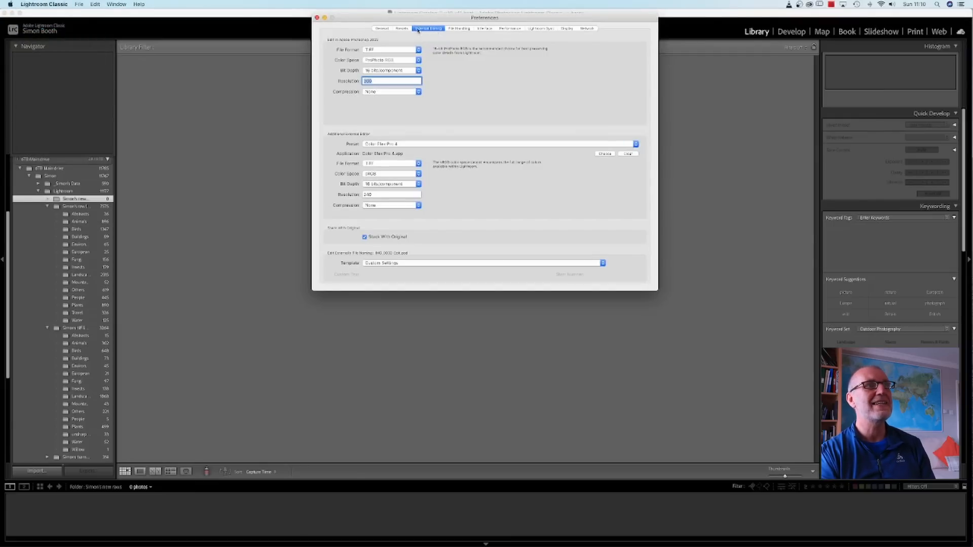
click(381, 29)
click(402, 28)
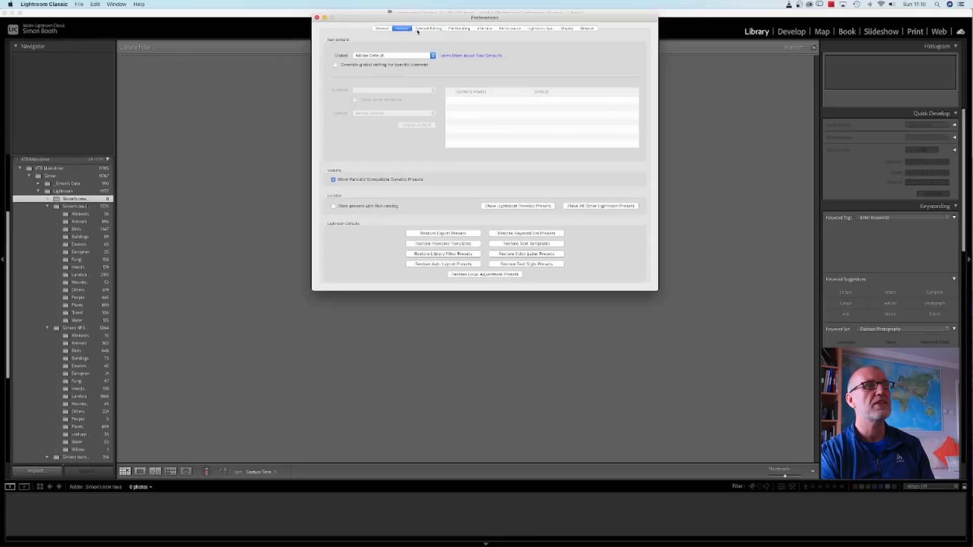
click(427, 29)
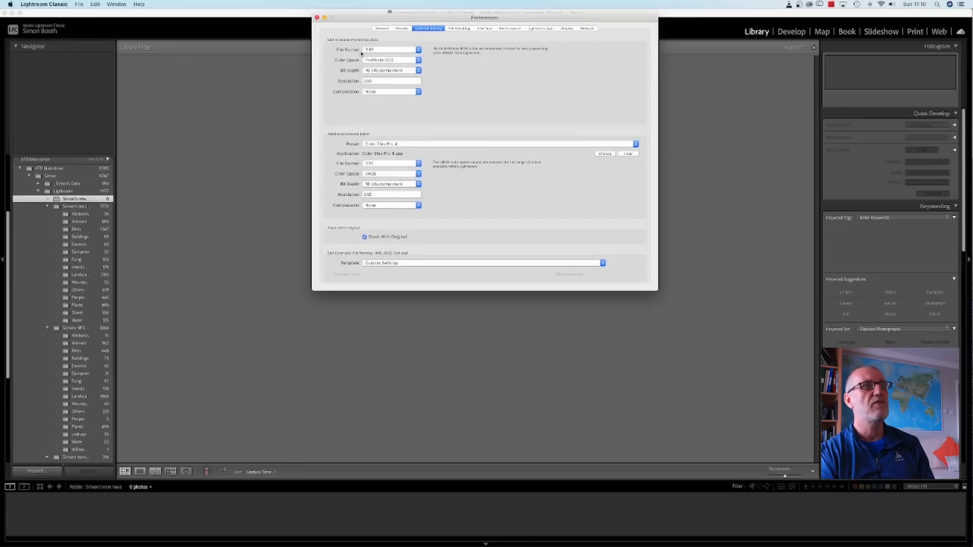
Review the file format and color space choices for Photoshop editing, leave TIFF and ProPhoto RGB selected, and close the preferences.
click(418, 49)
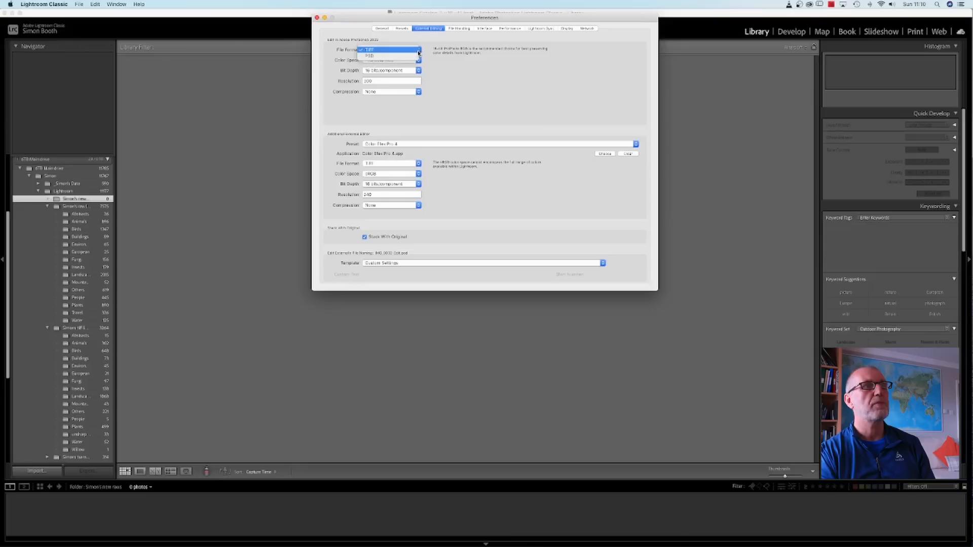
click(384, 50)
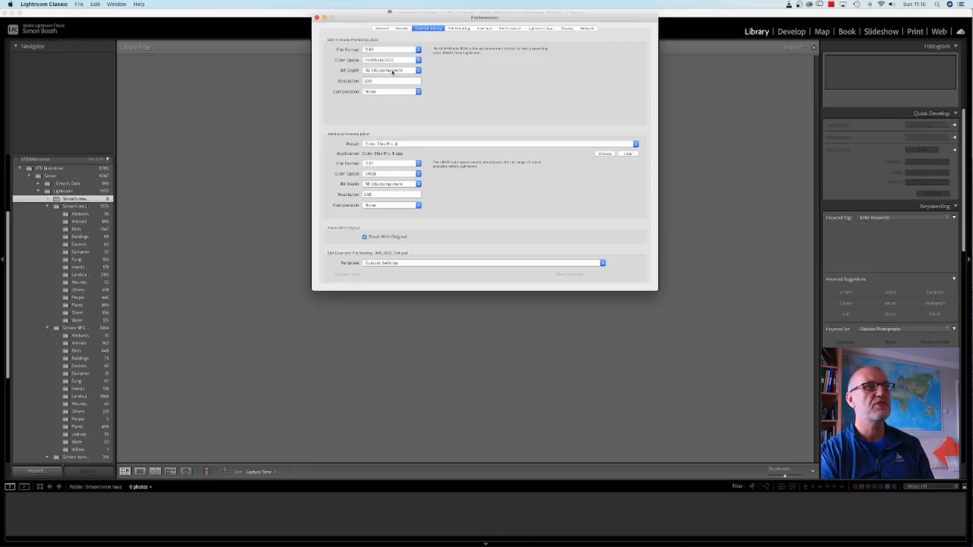
click(394, 64)
click(384, 68)
click(384, 61)
click(382, 55)
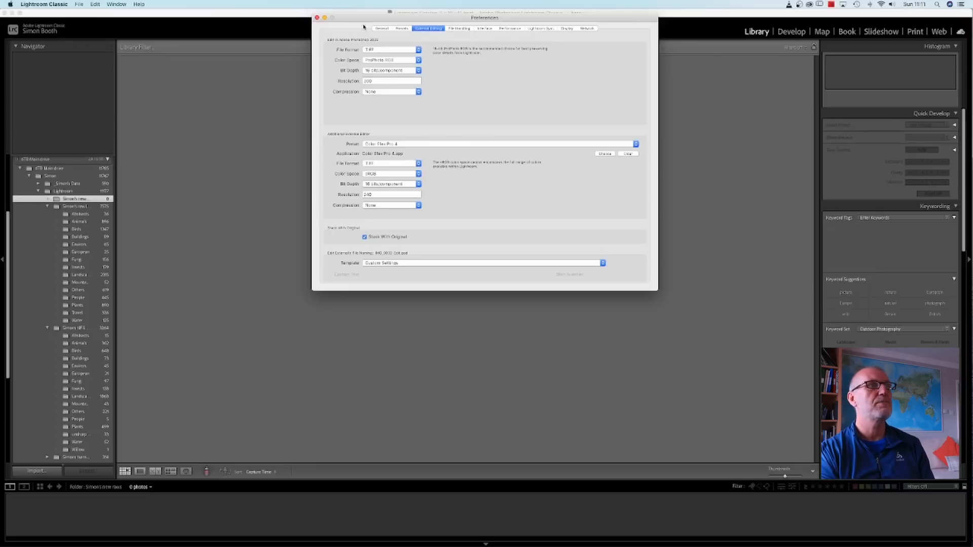
click(317, 17)
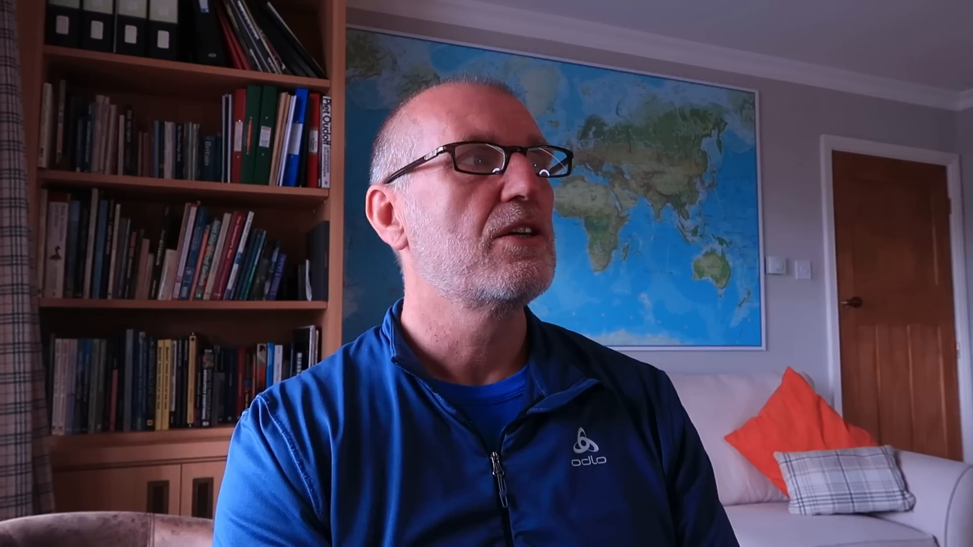